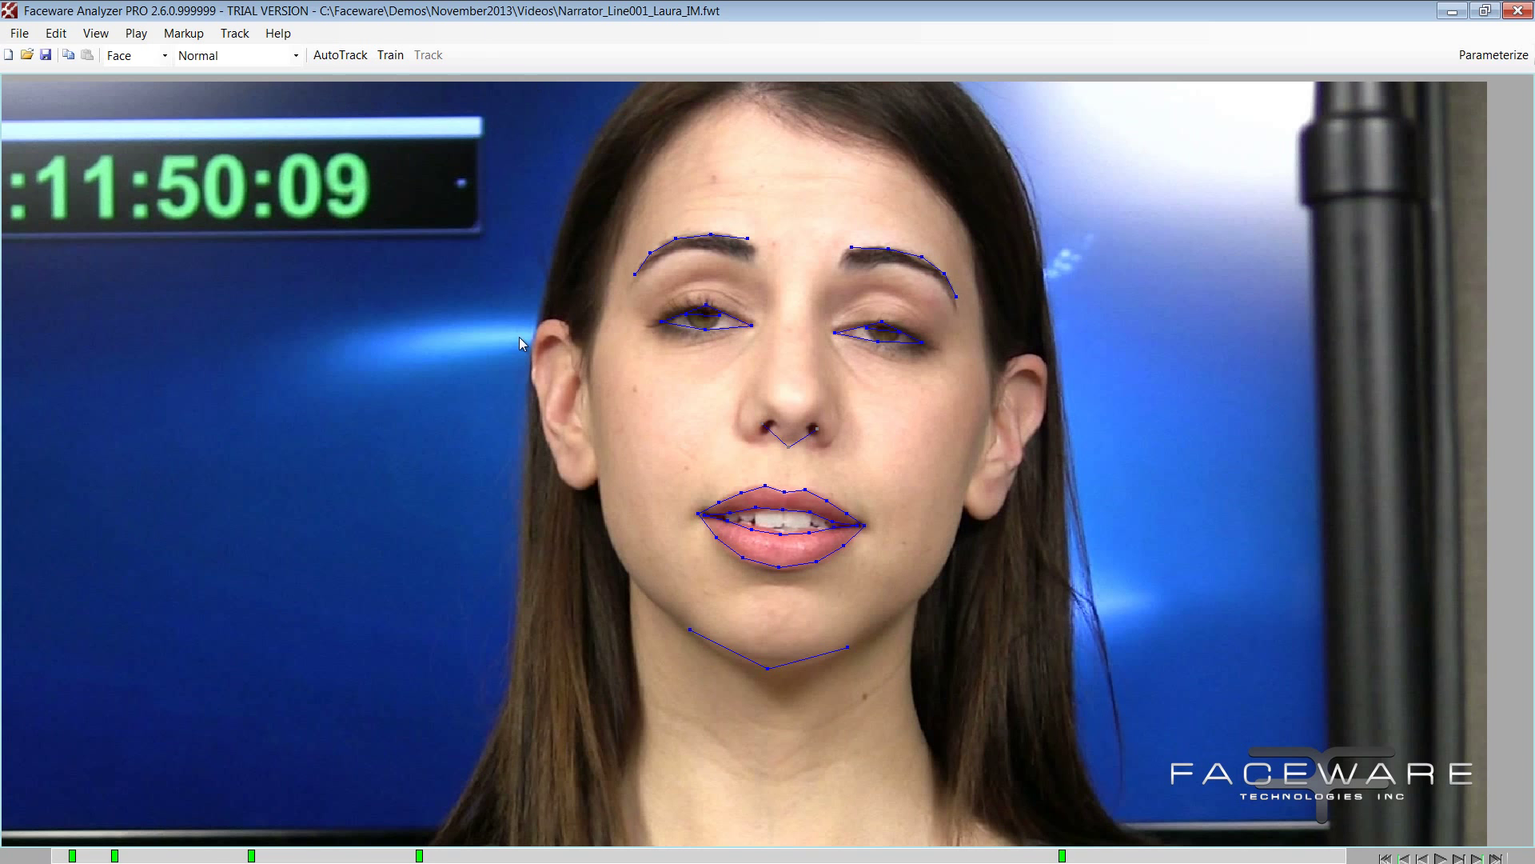
Scrub the timeline to the 11:51:18 keyframe with its jaw landmark markup
left_click(198, 857)
left_click_drag(197, 860, 707, 857)
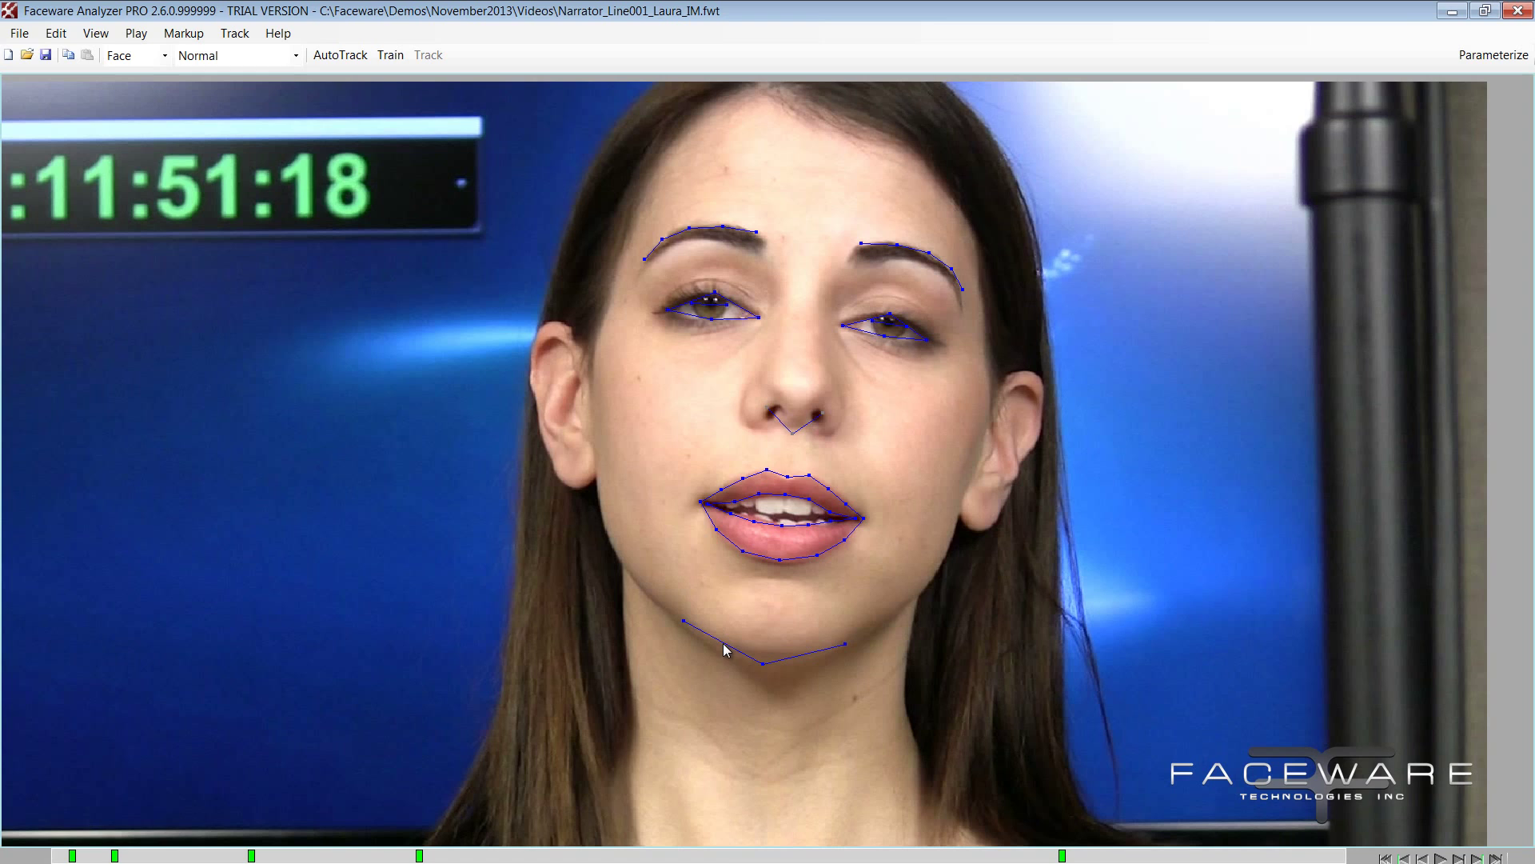
left_click_drag(736, 860, 918, 861)
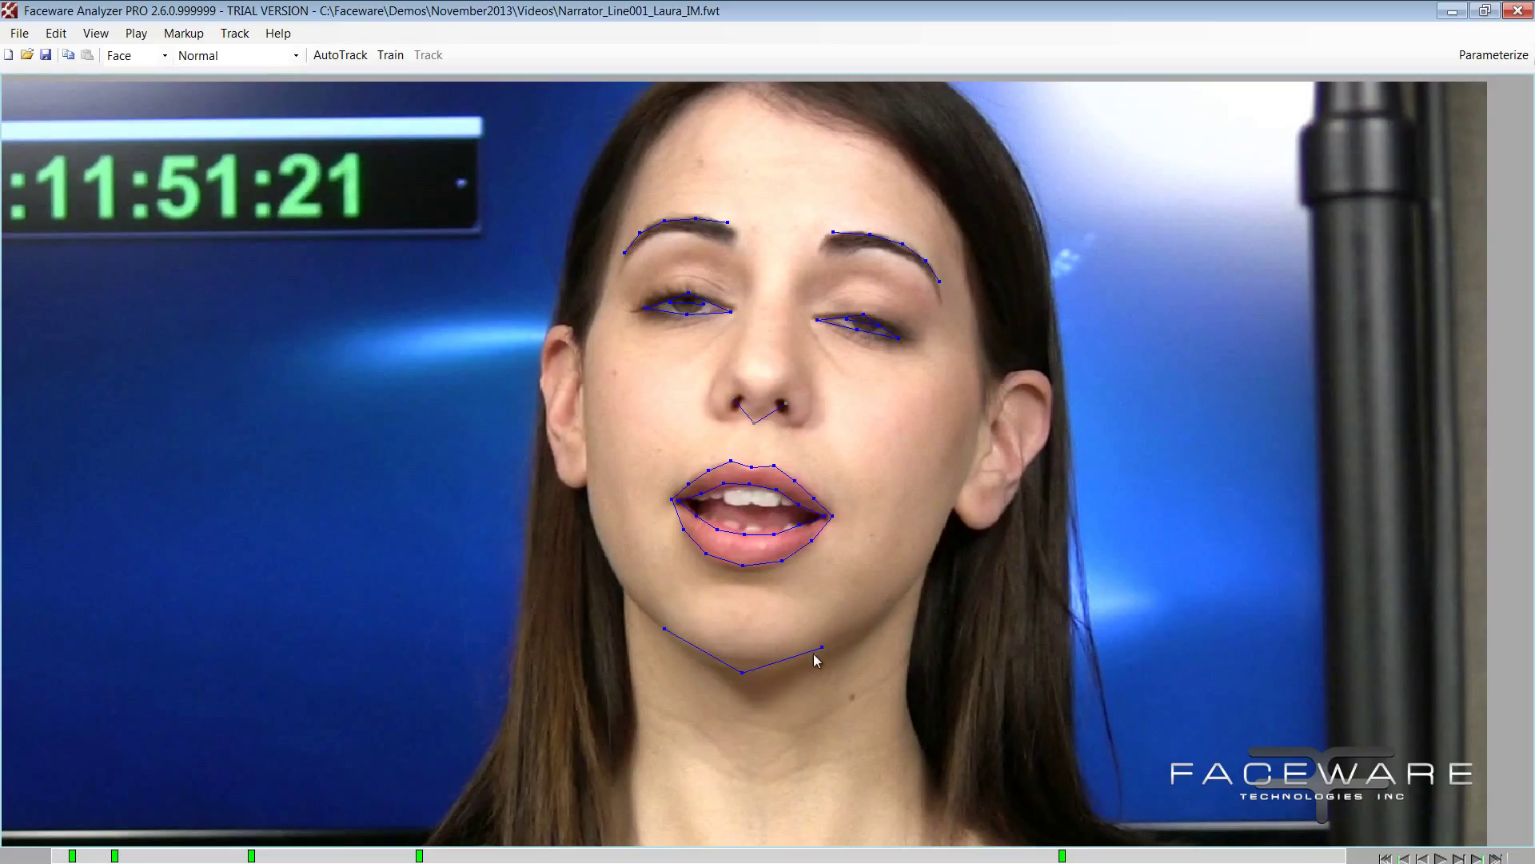
left_click_drag(853, 604, 628, 692)
left_click_drag(655, 602, 868, 713)
left_click_drag(658, 859, 577, 860)
key("space")
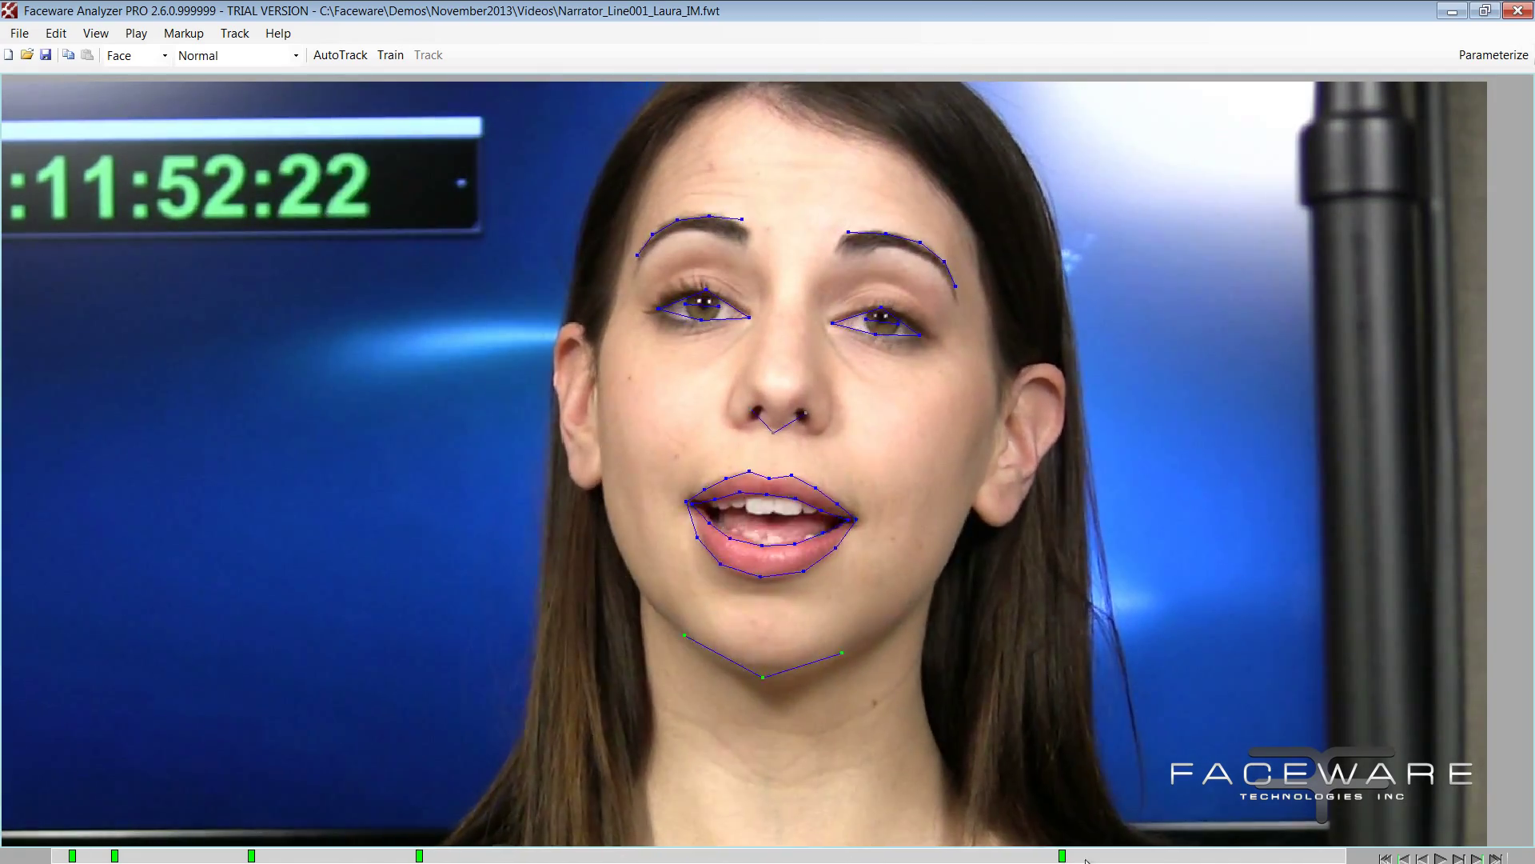
left_click_drag(1269, 858, 1097, 858)
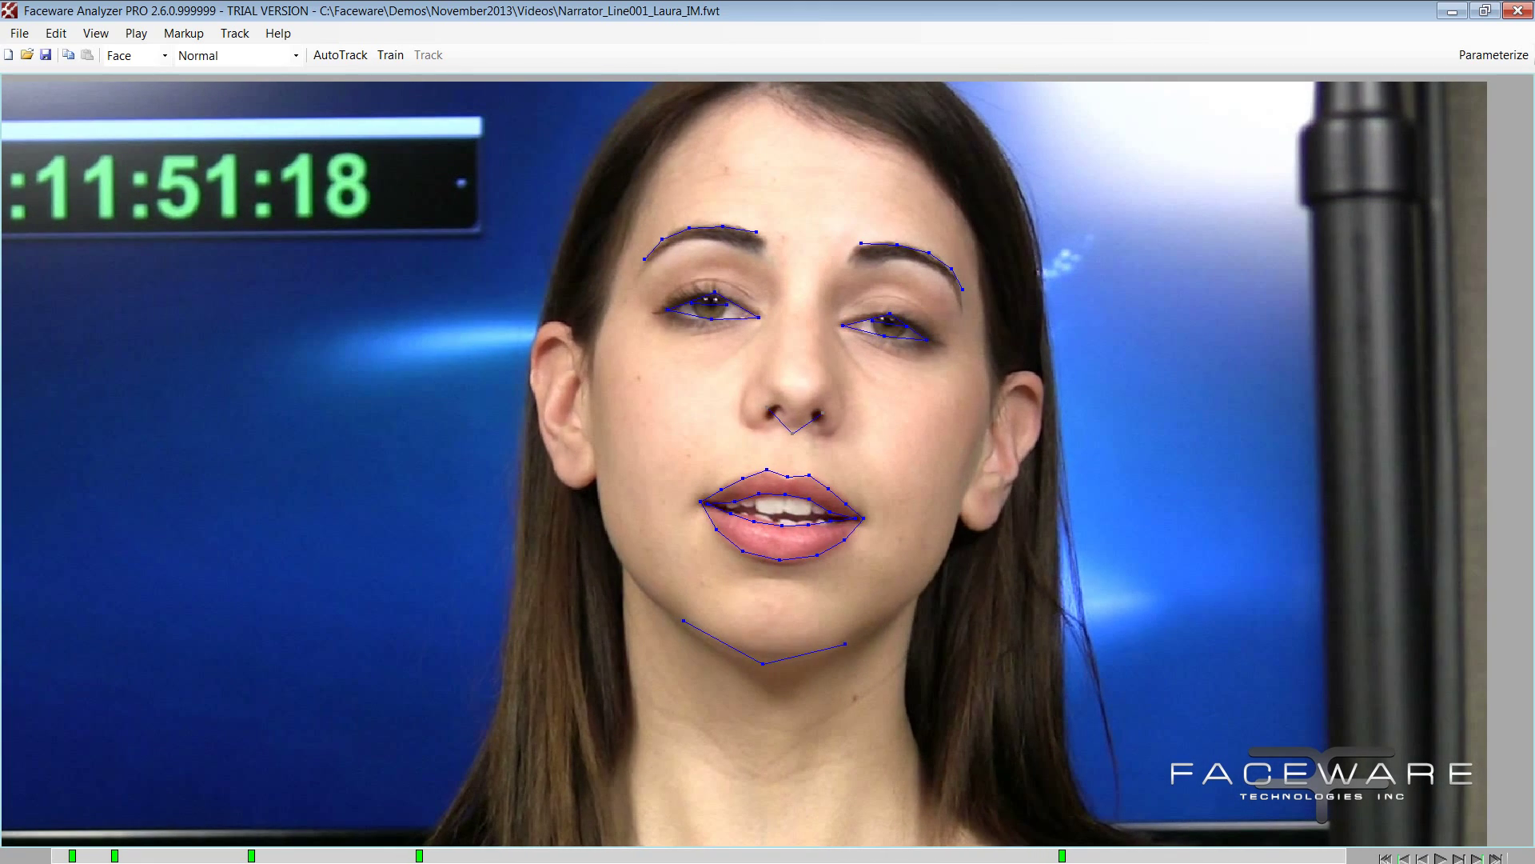
left_click(8, 54)
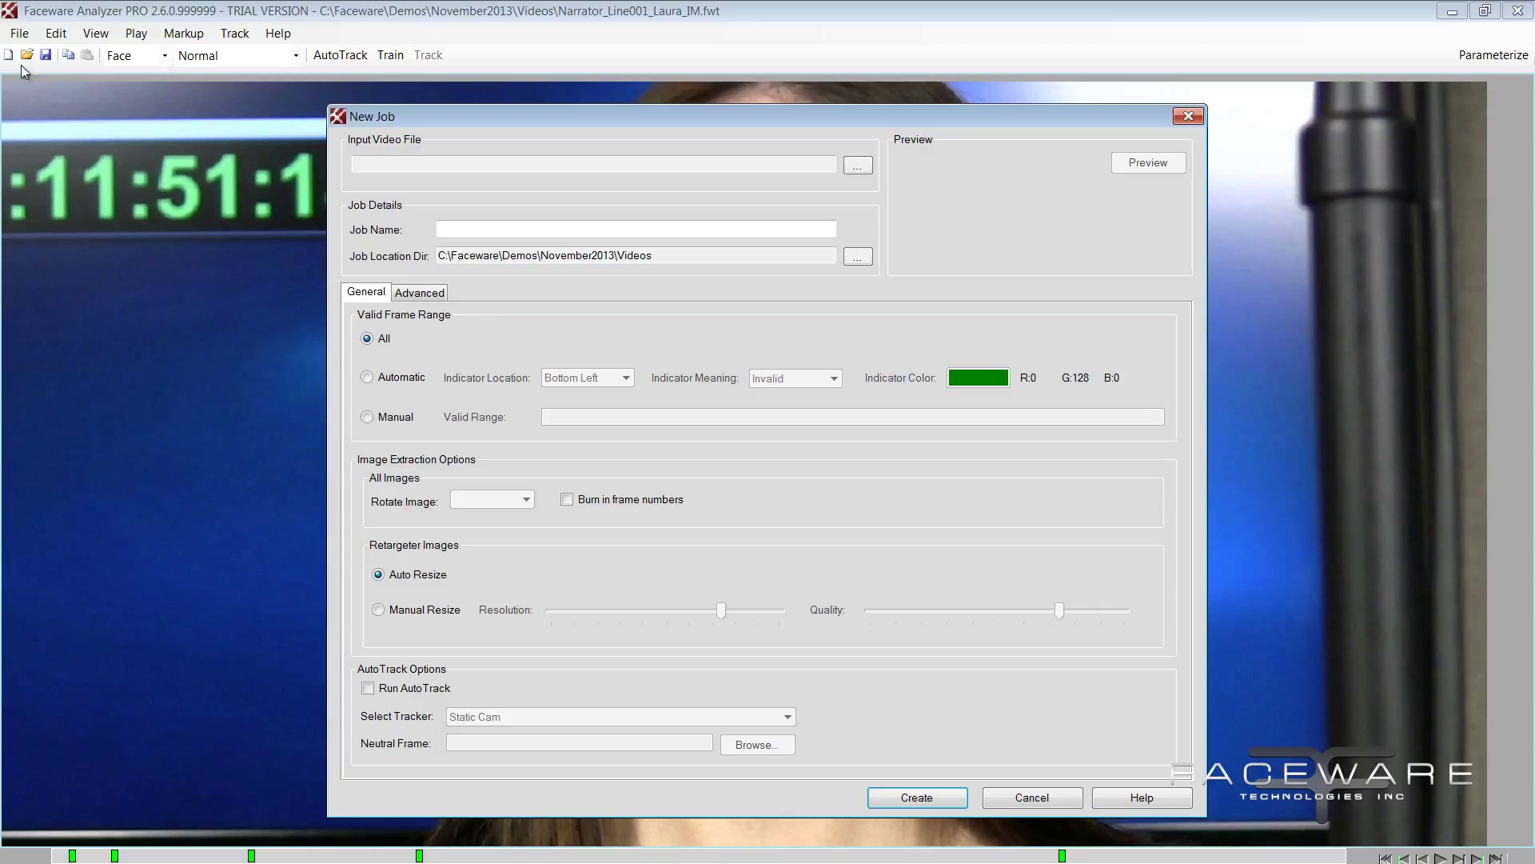
left_click(420, 293)
left_click_drag(475, 328, 842, 330)
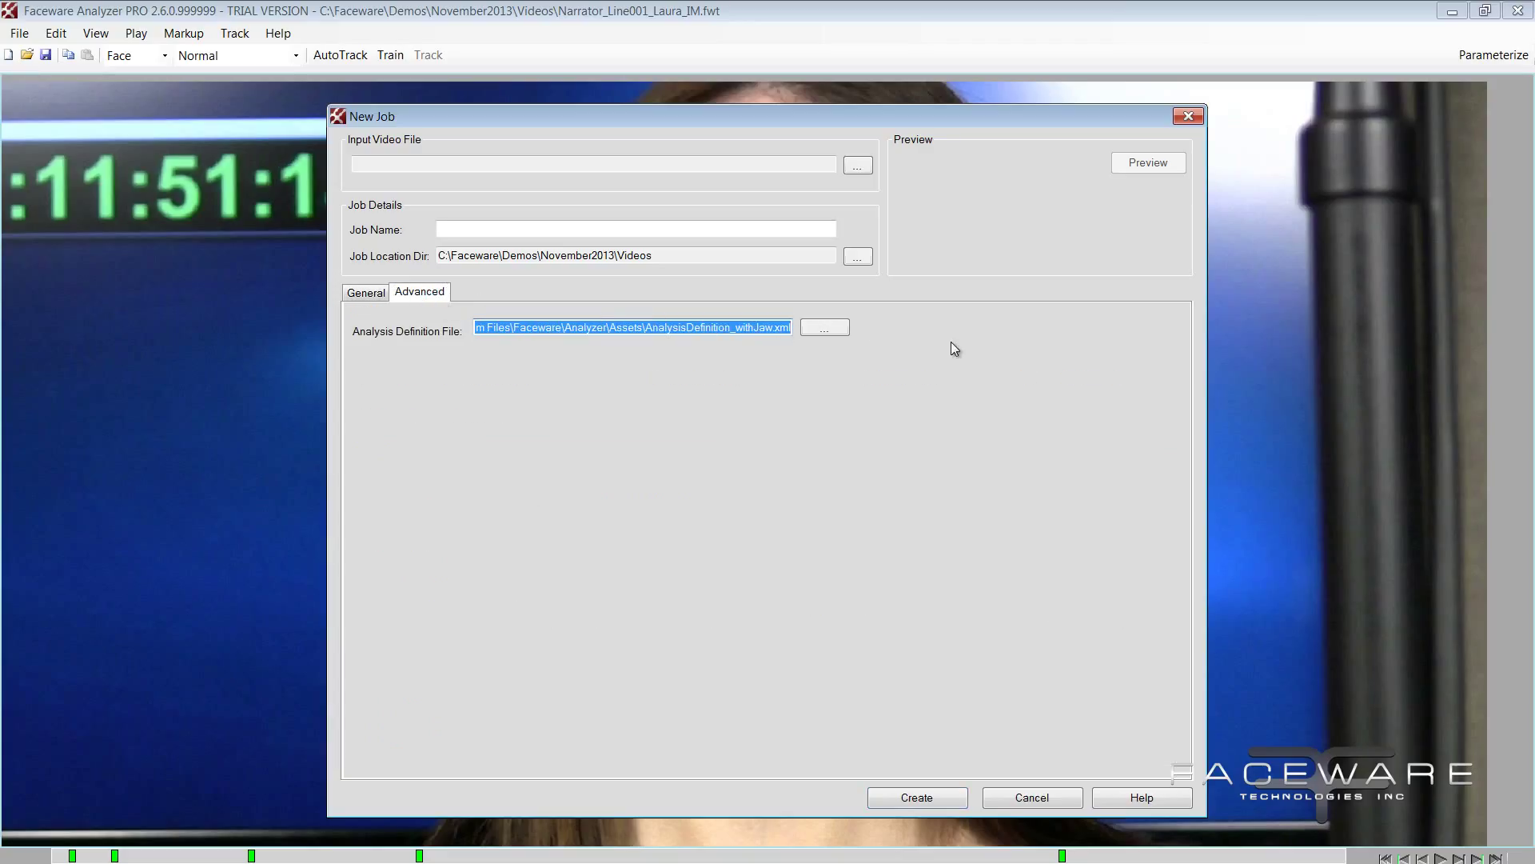
left_click(245, 749)
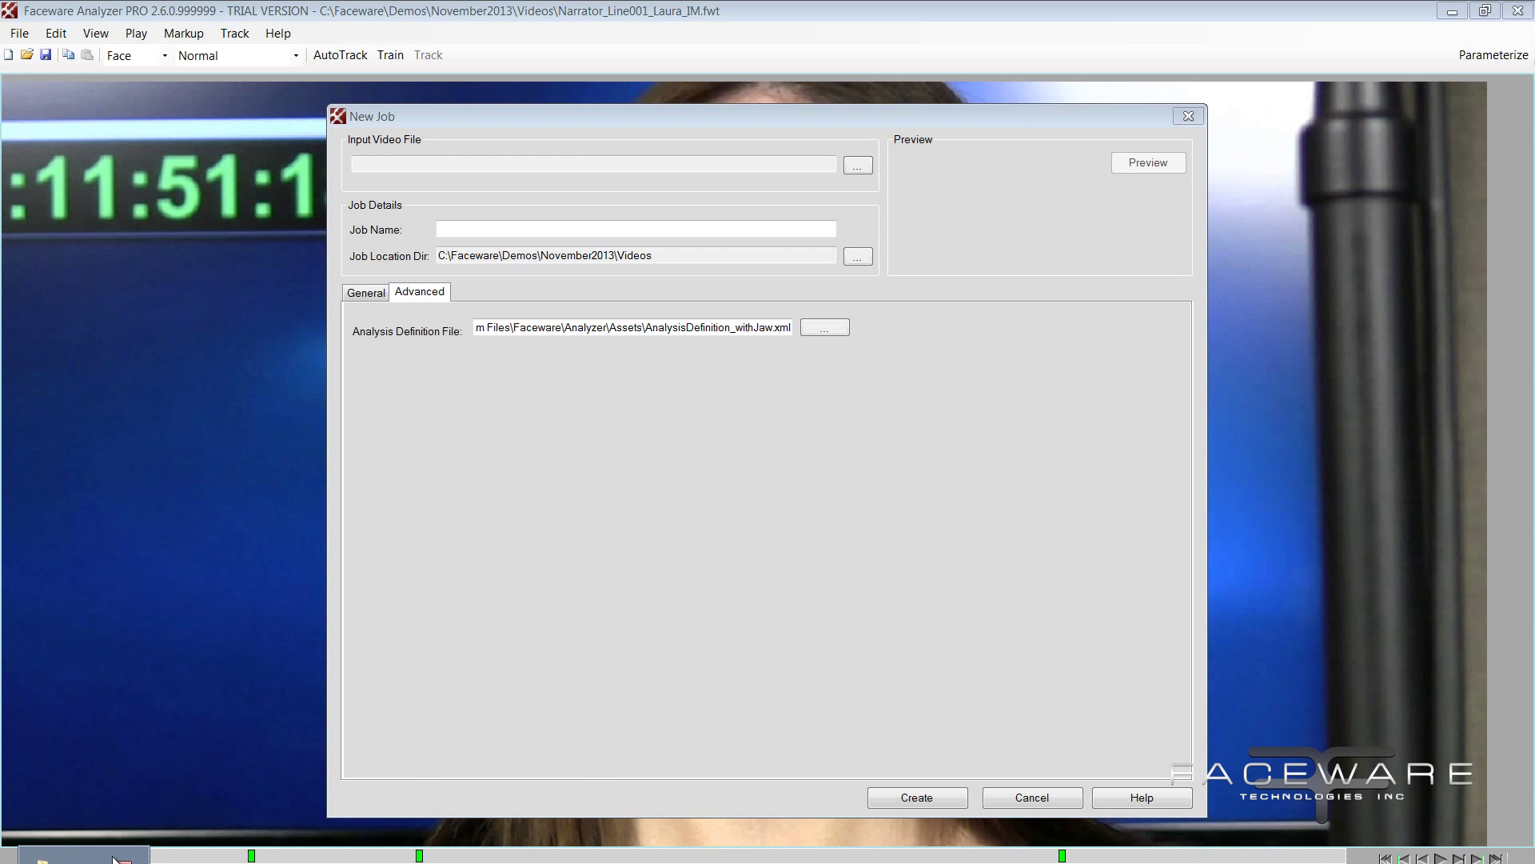
left_click(139, 856)
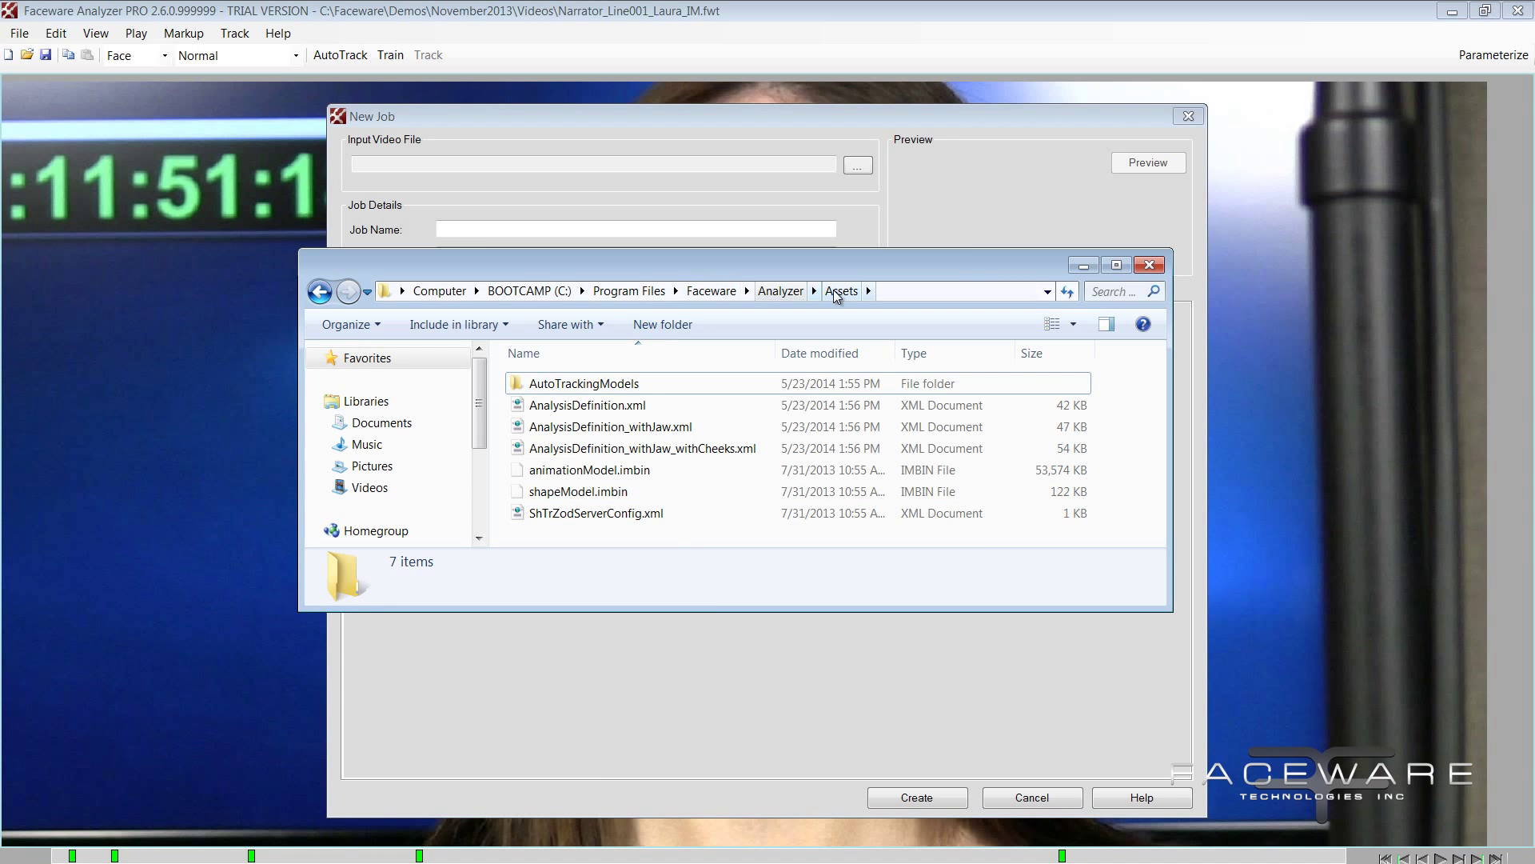
left_click_drag(836, 271, 855, 374)
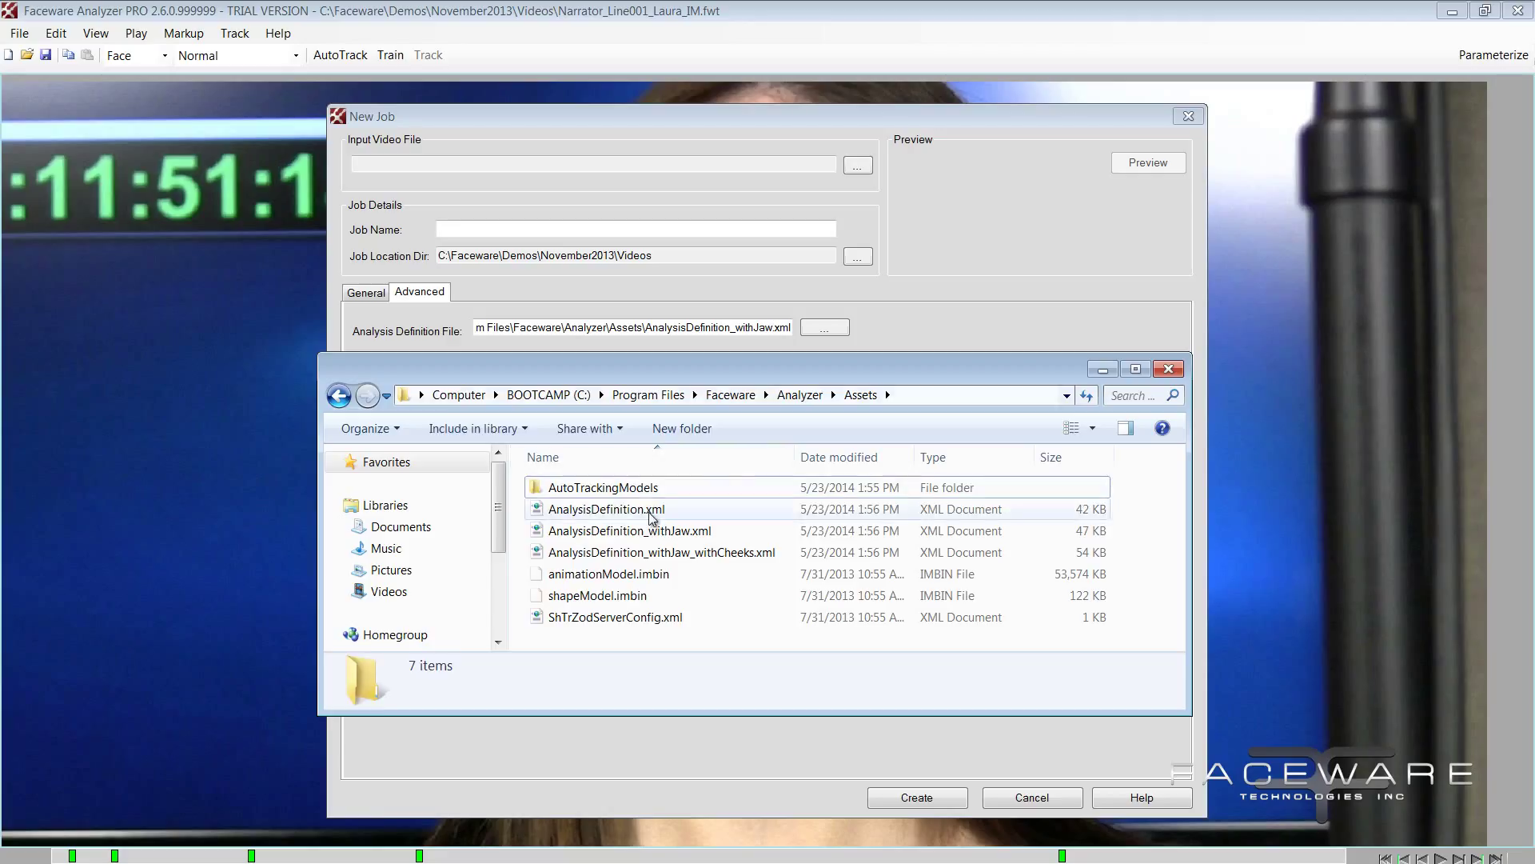
left_click(650, 512)
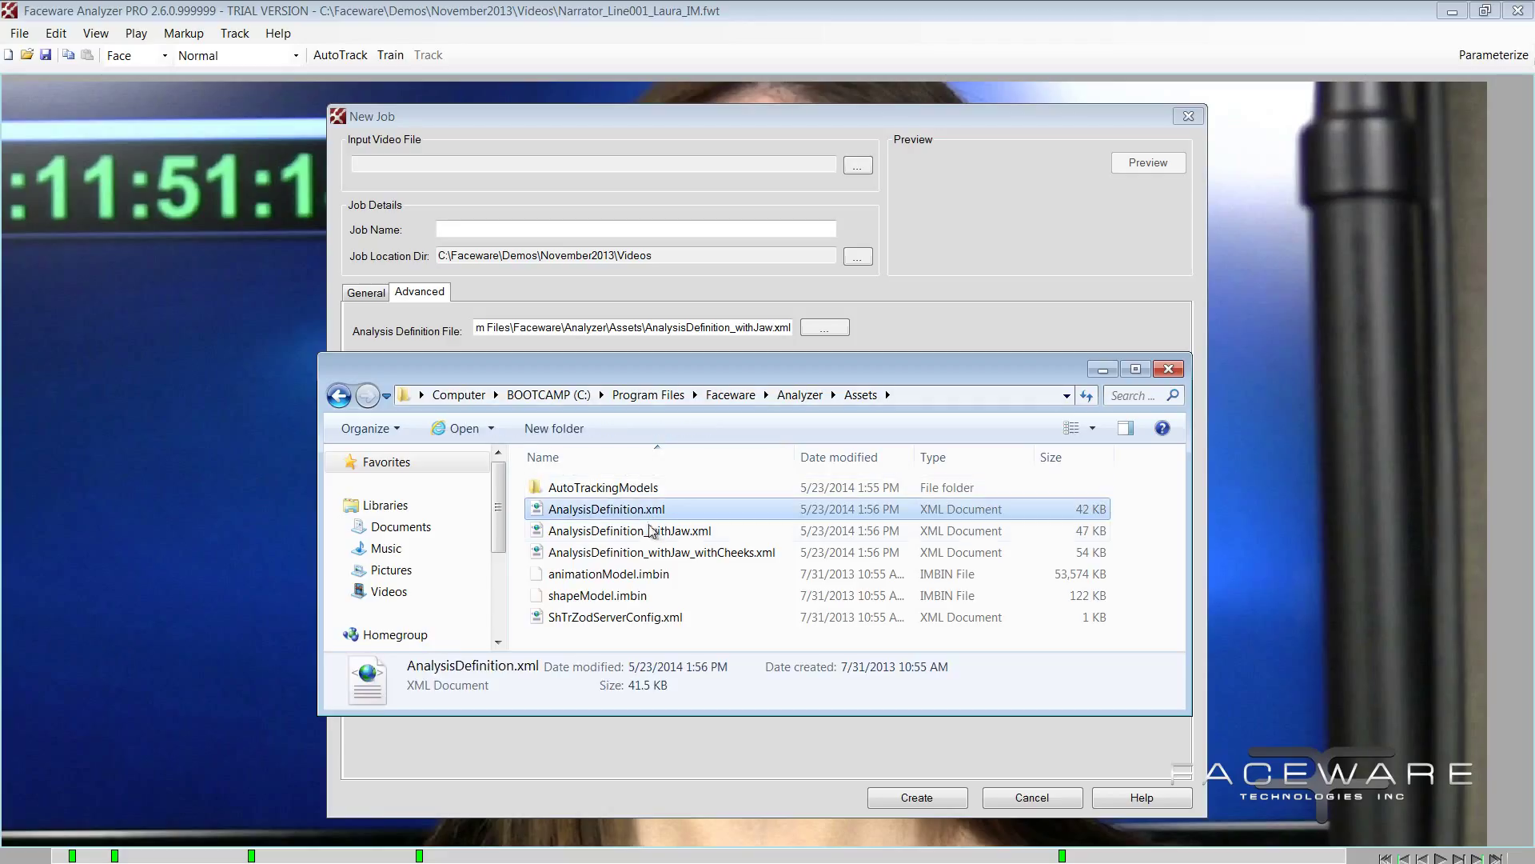
left_click(590, 535)
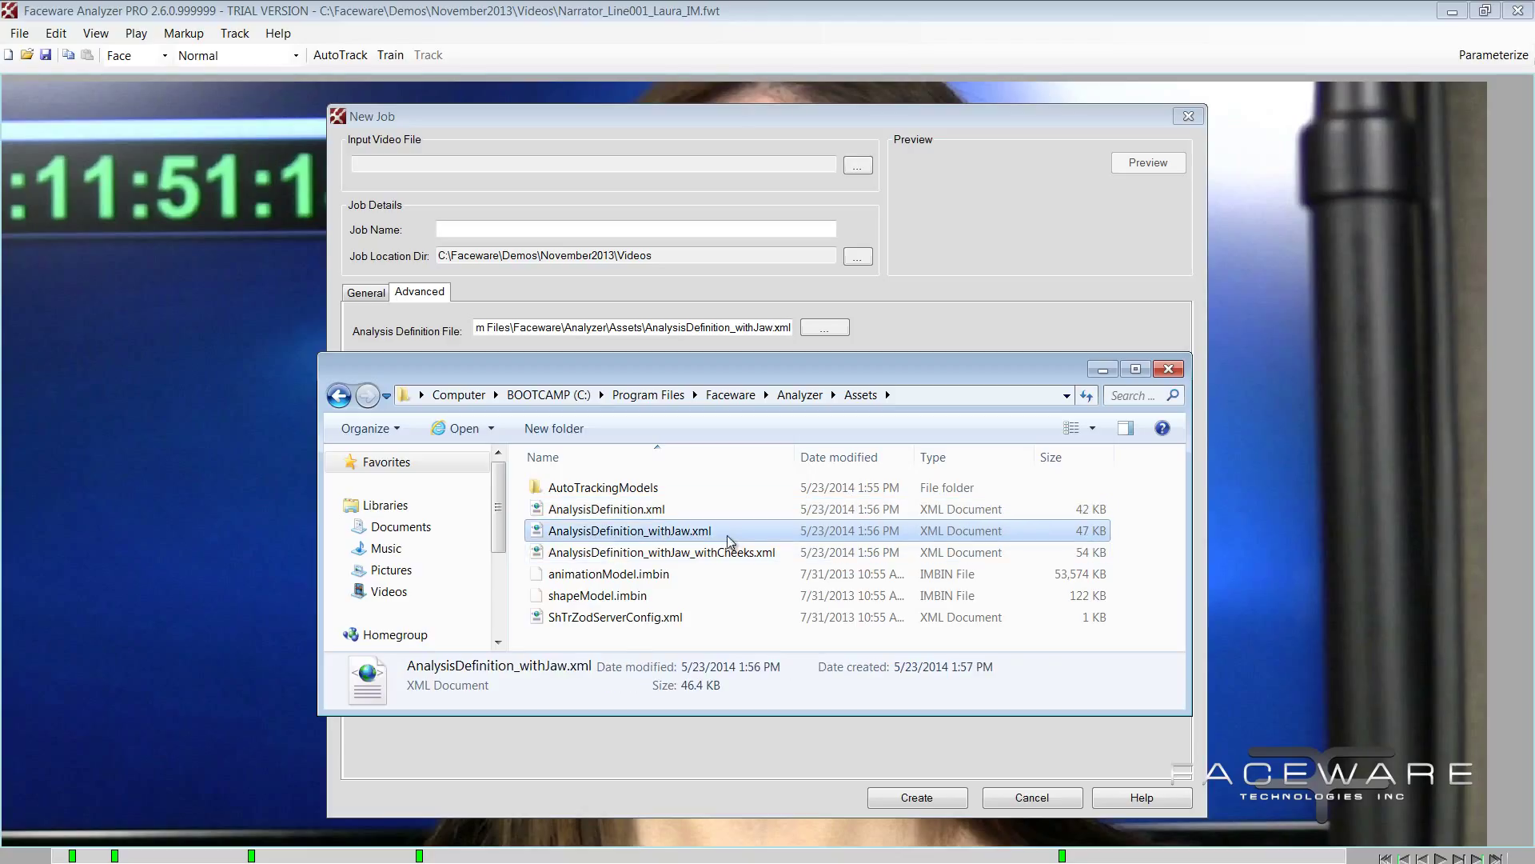
left_click(698, 554)
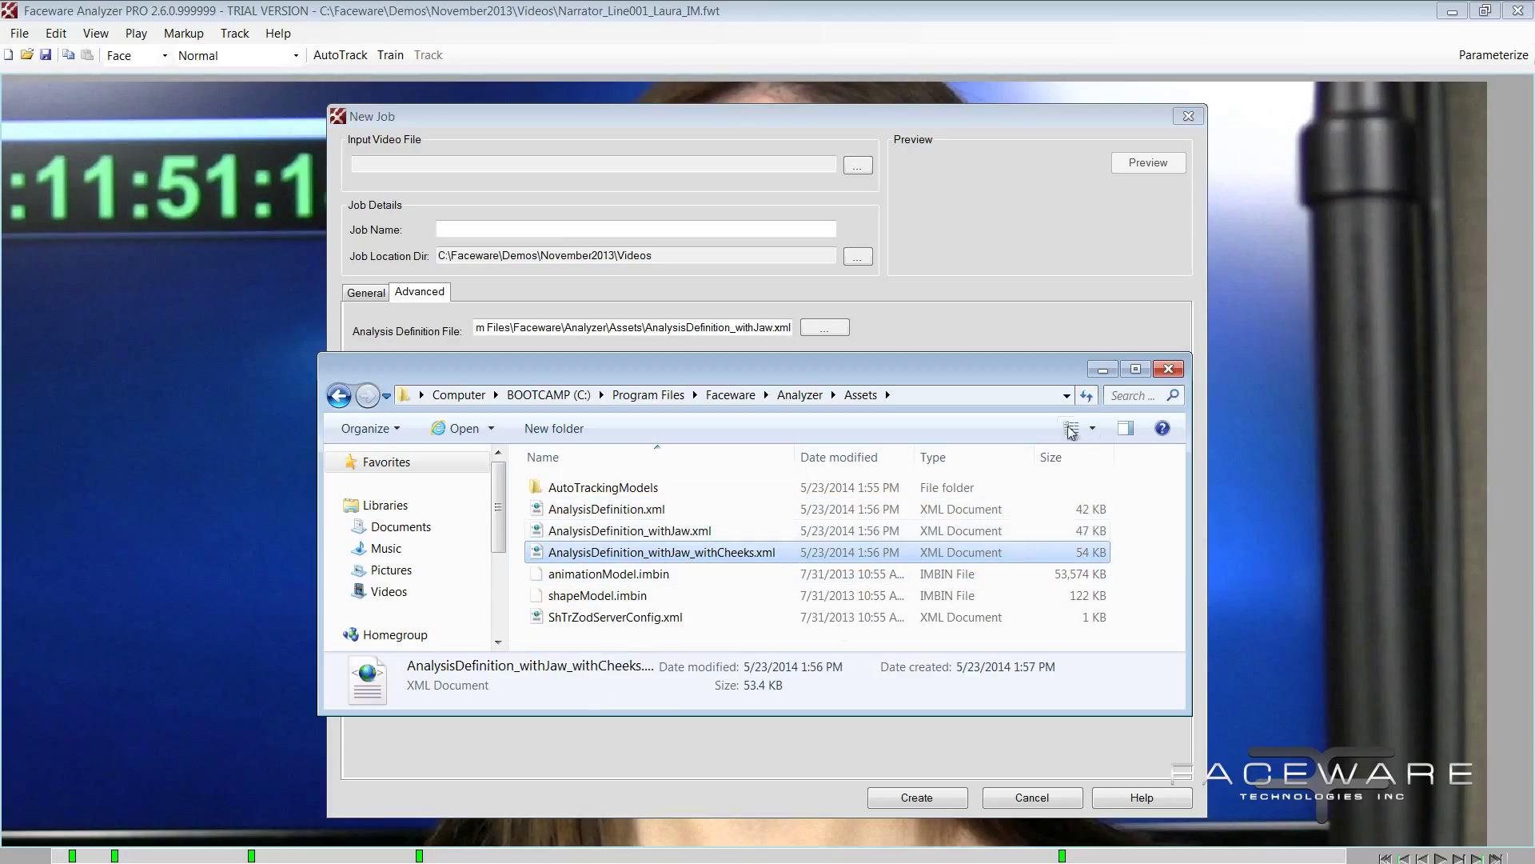
left_click(1103, 370)
left_click(1029, 796)
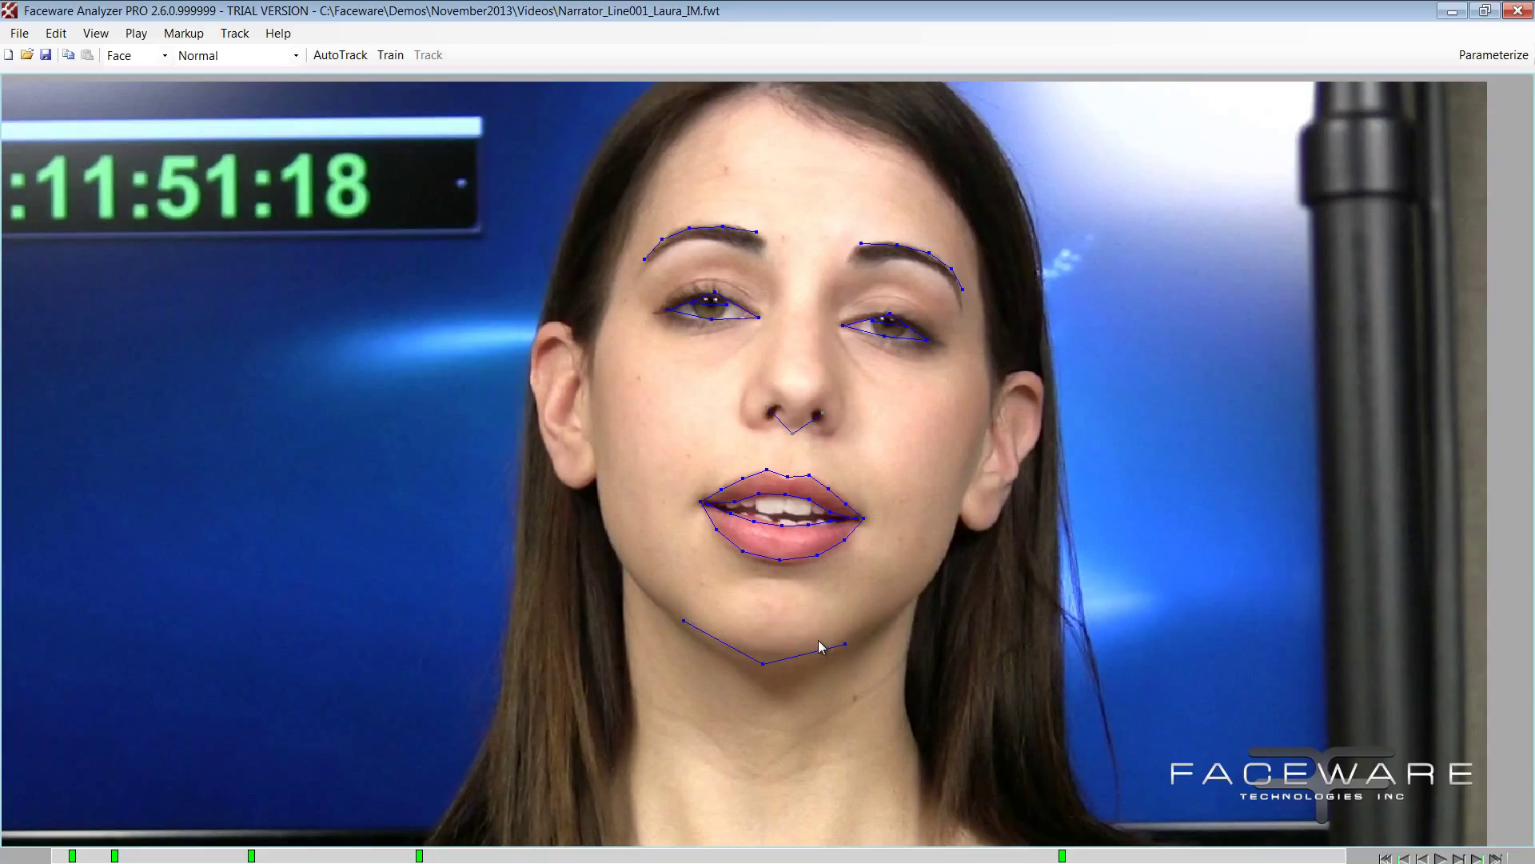
Box-select the jaw landmarks below the lips, going to the 11:52:11 keyframe
left_click_drag(669, 606, 889, 684)
left_click_drag(885, 691, 628, 574)
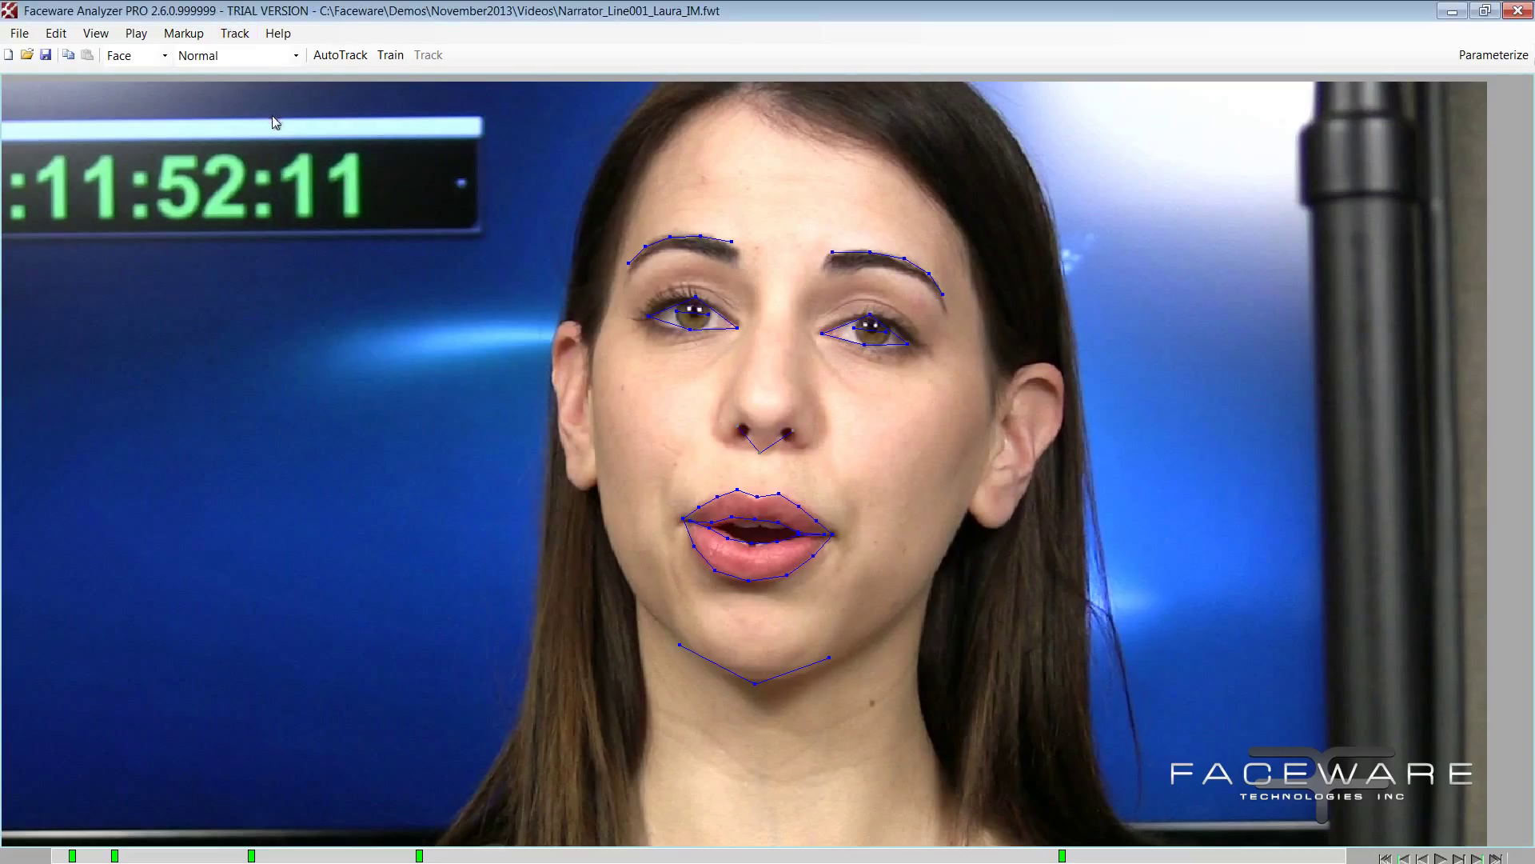
Browse the Track and File menus for Export Landmark Positions, closing without choosing anything
left_click(235, 32)
left_click(279, 33)
left_click(19, 33)
left_click(183, 8)
left_click(234, 33)
left_click(236, 16)
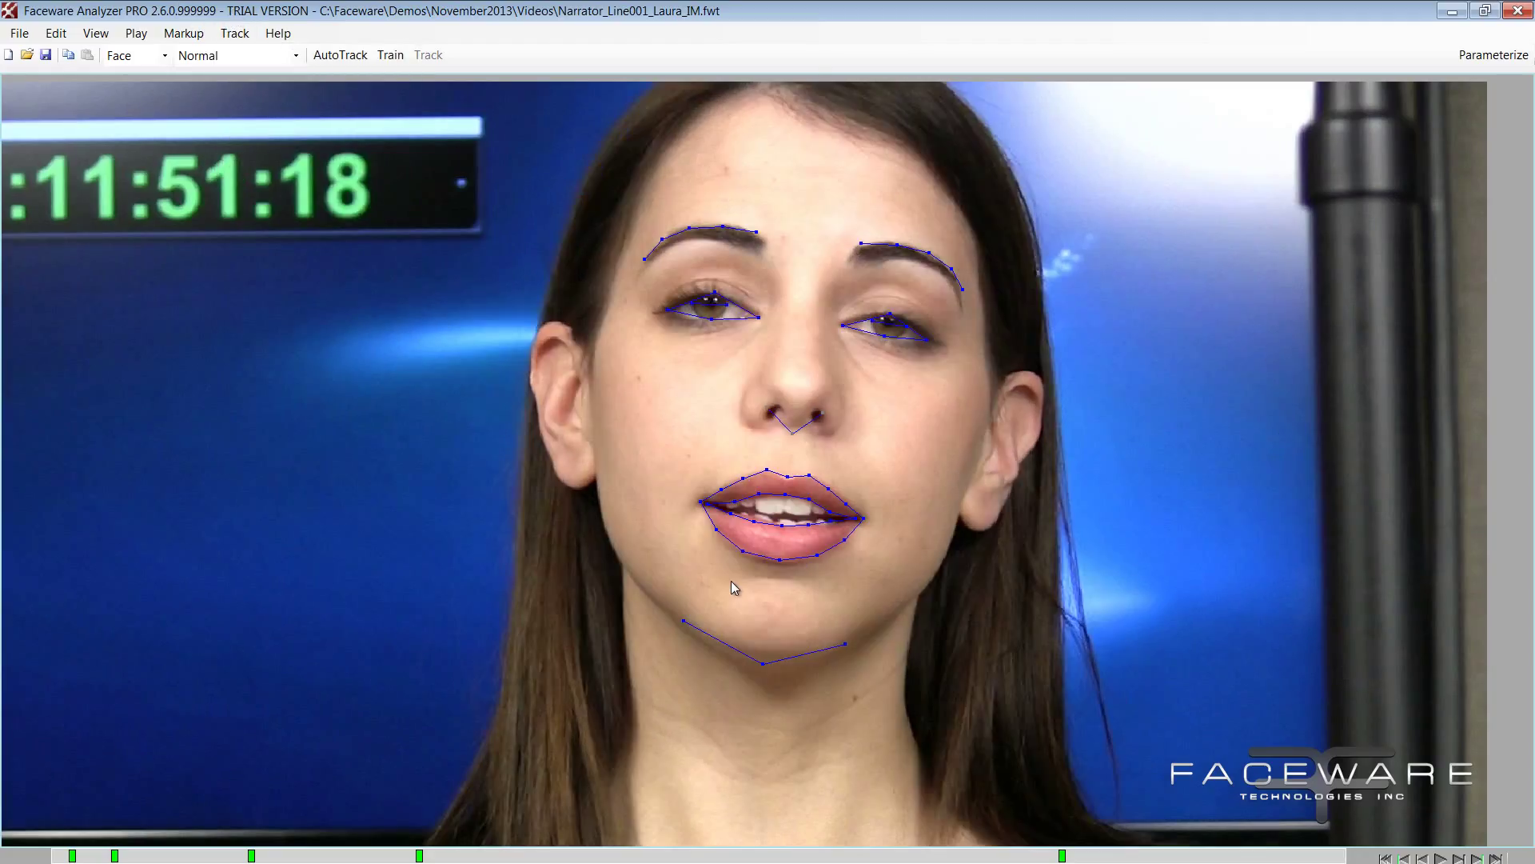
left_click(19, 33)
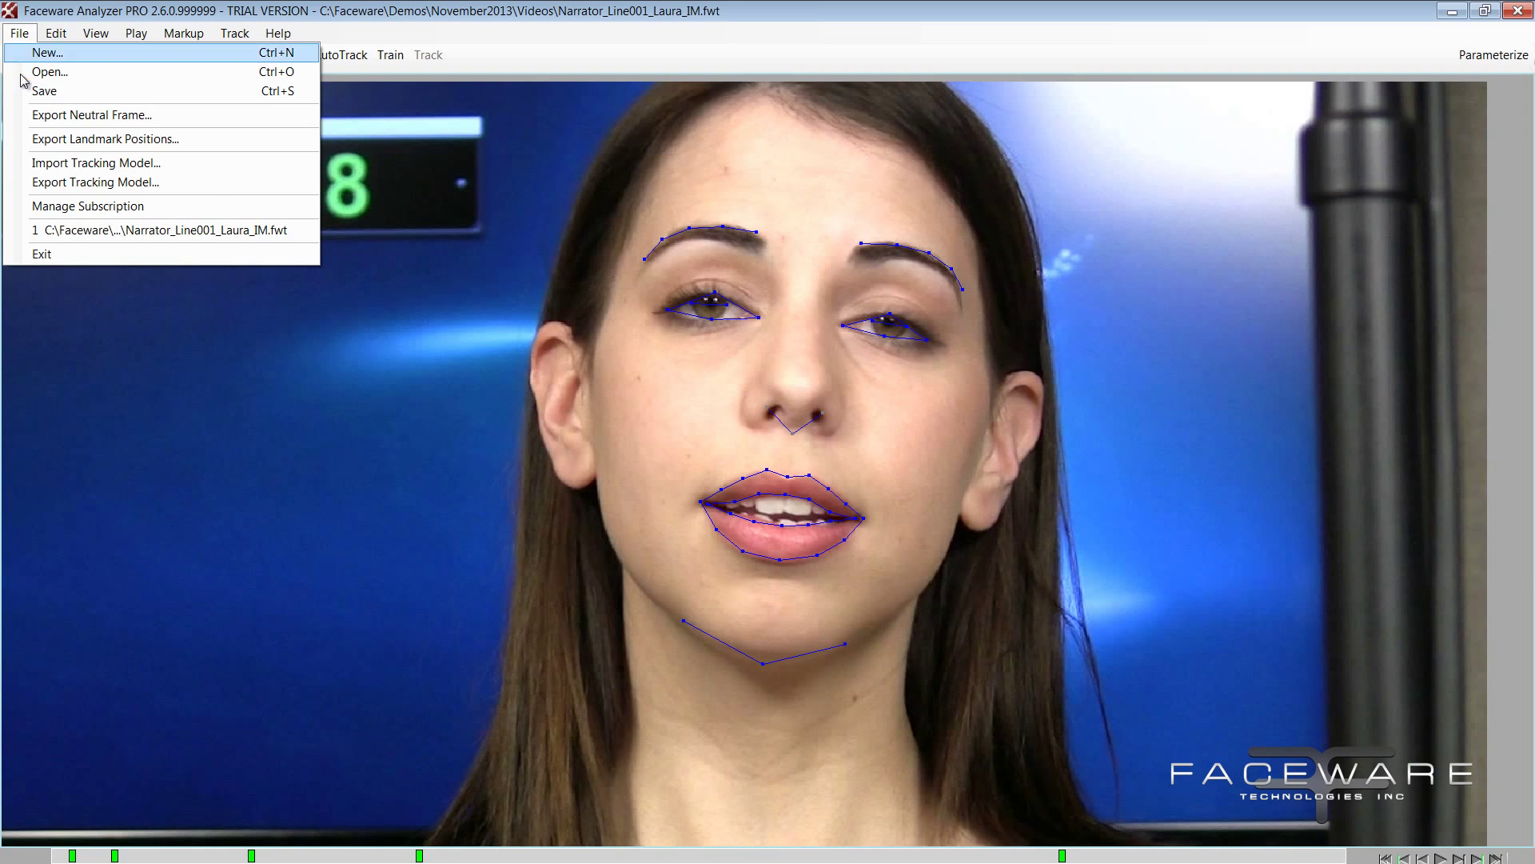
left_click(368, 444)
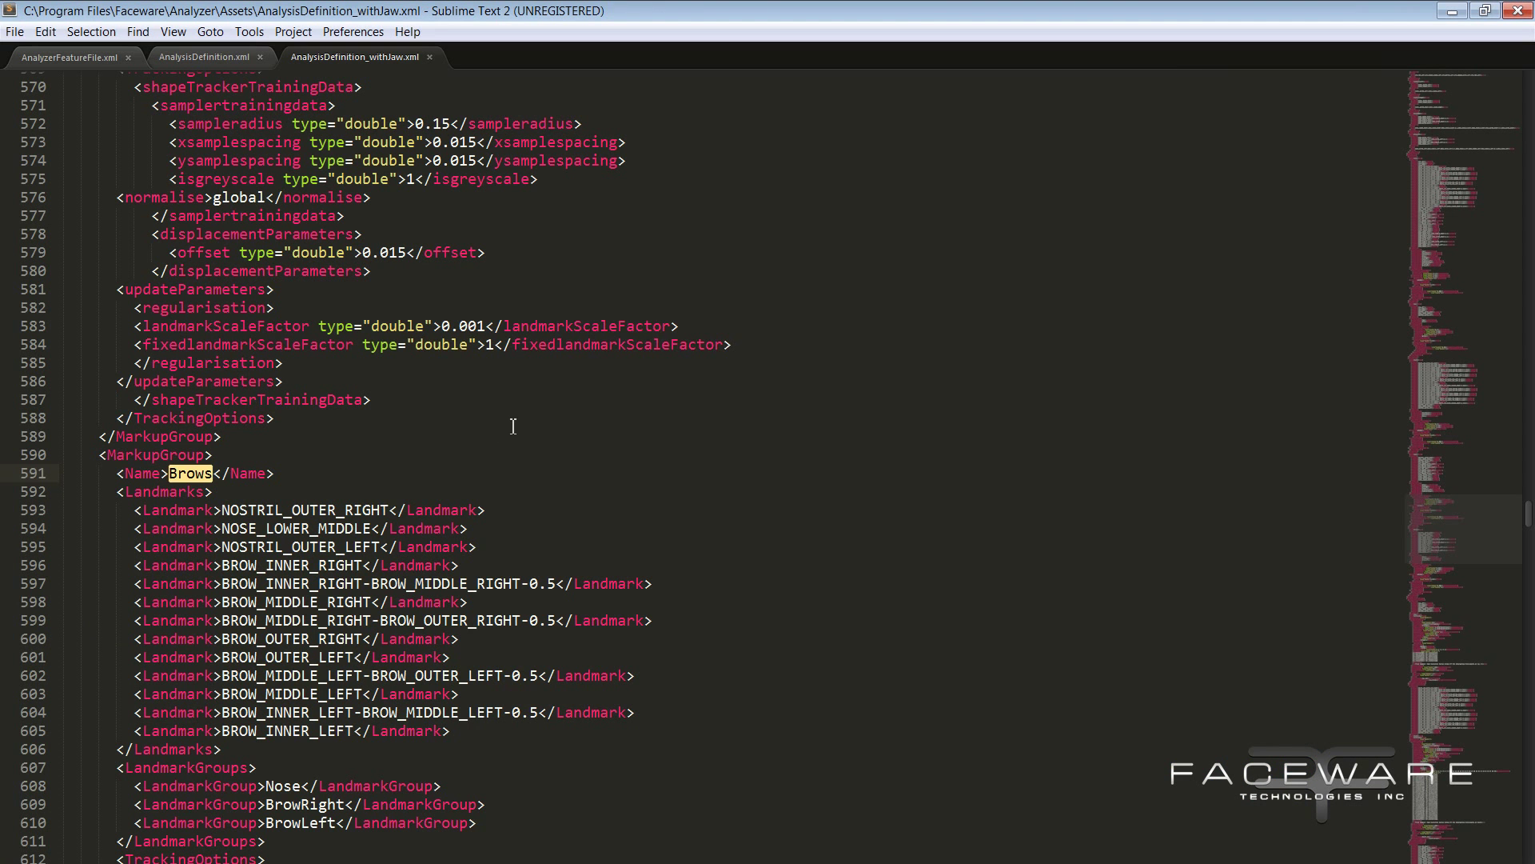
Check the 1920×1080 video width and height on line 4 of AnalyzerFeatureFile.xml, then return to Analyzer
scroll(508, 421, "up", 5)
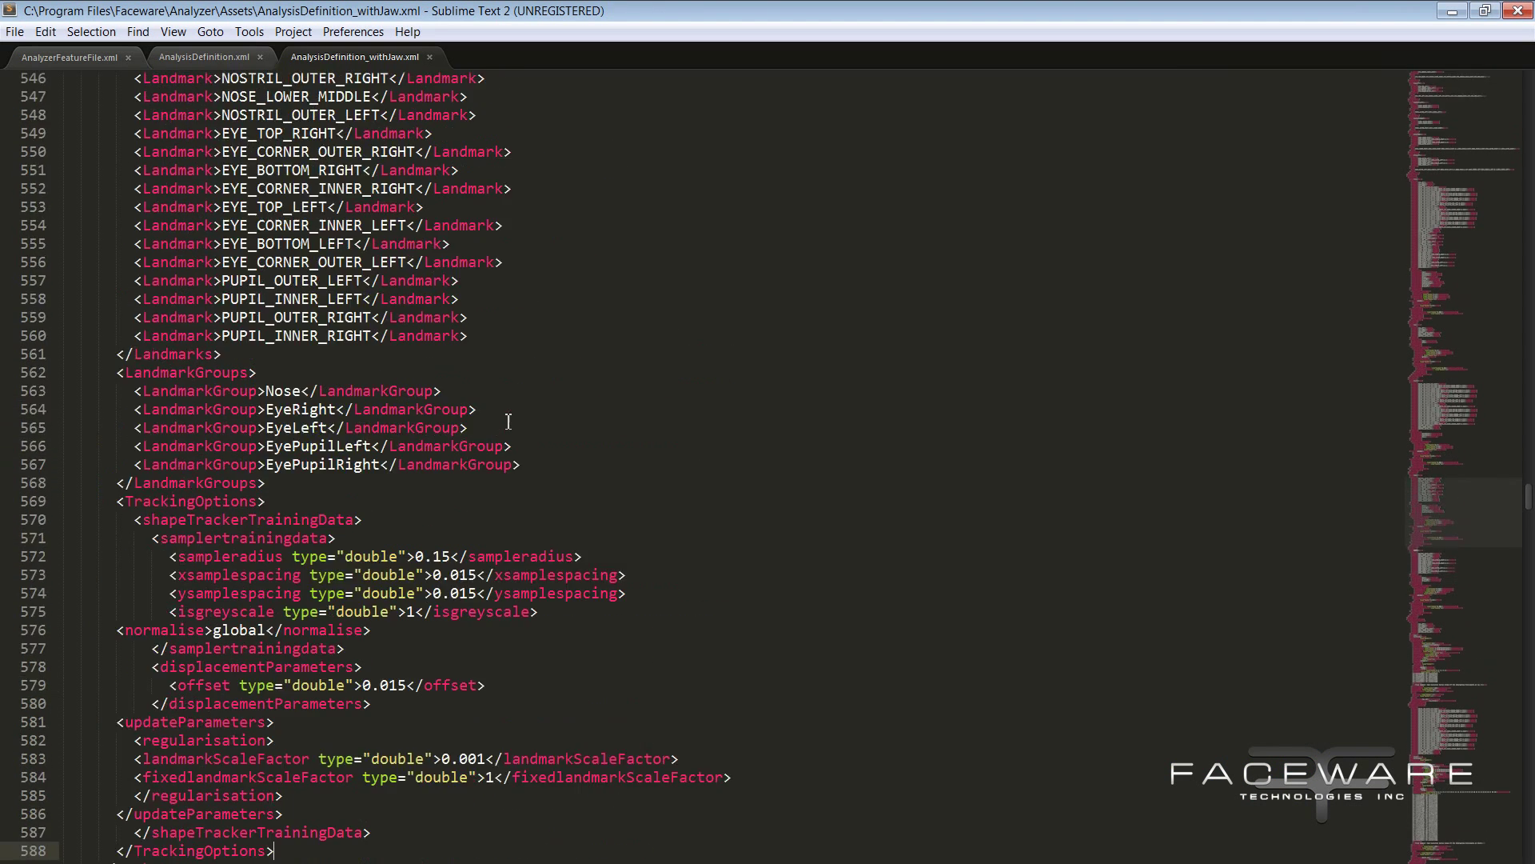
left_click(31, 59)
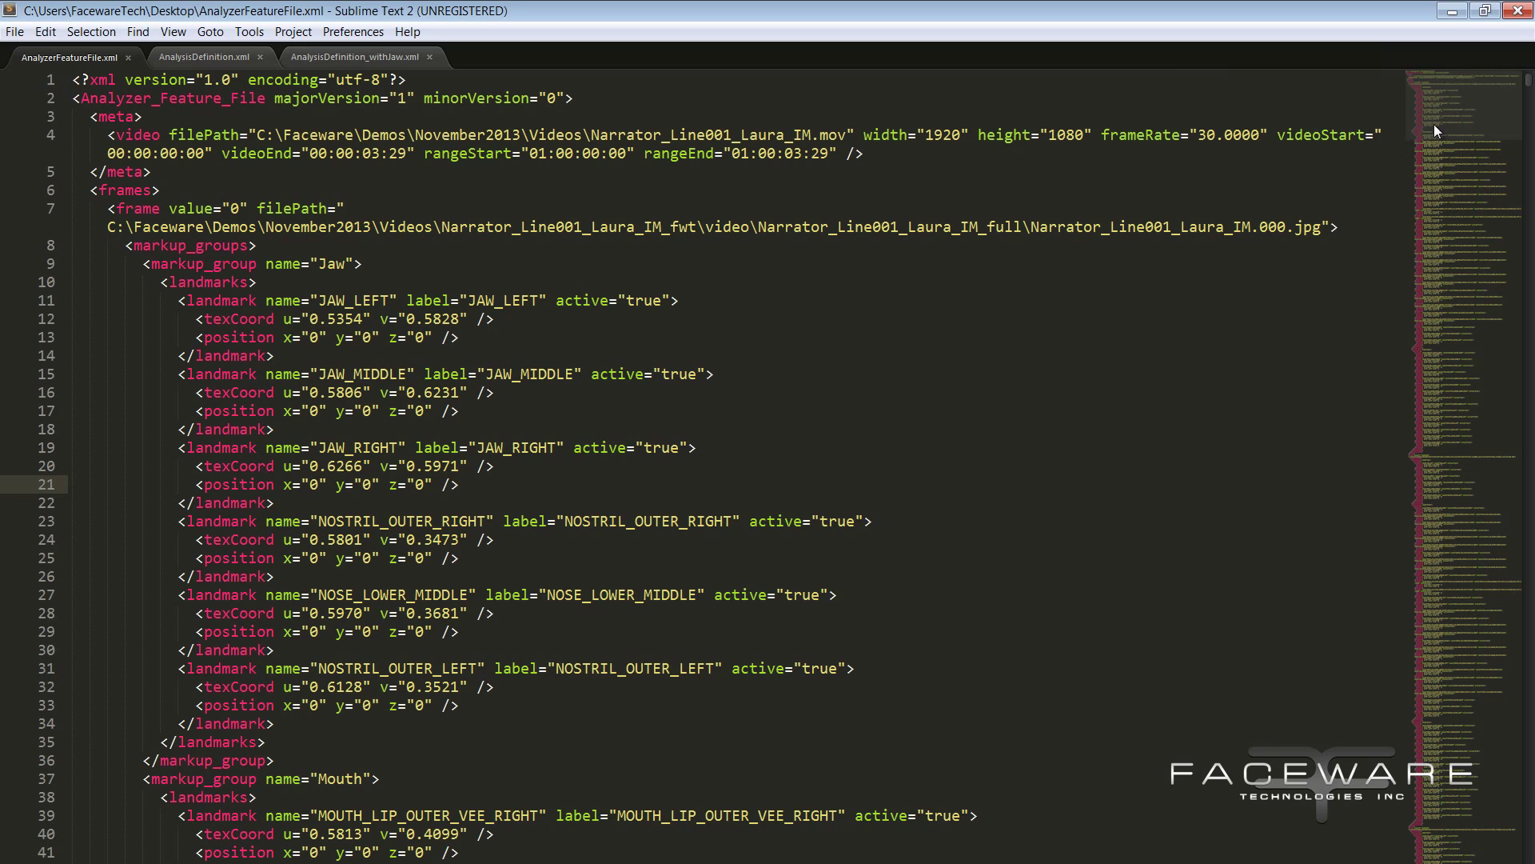
left_click_drag(846, 136, 1101, 141)
left_click(1102, 141)
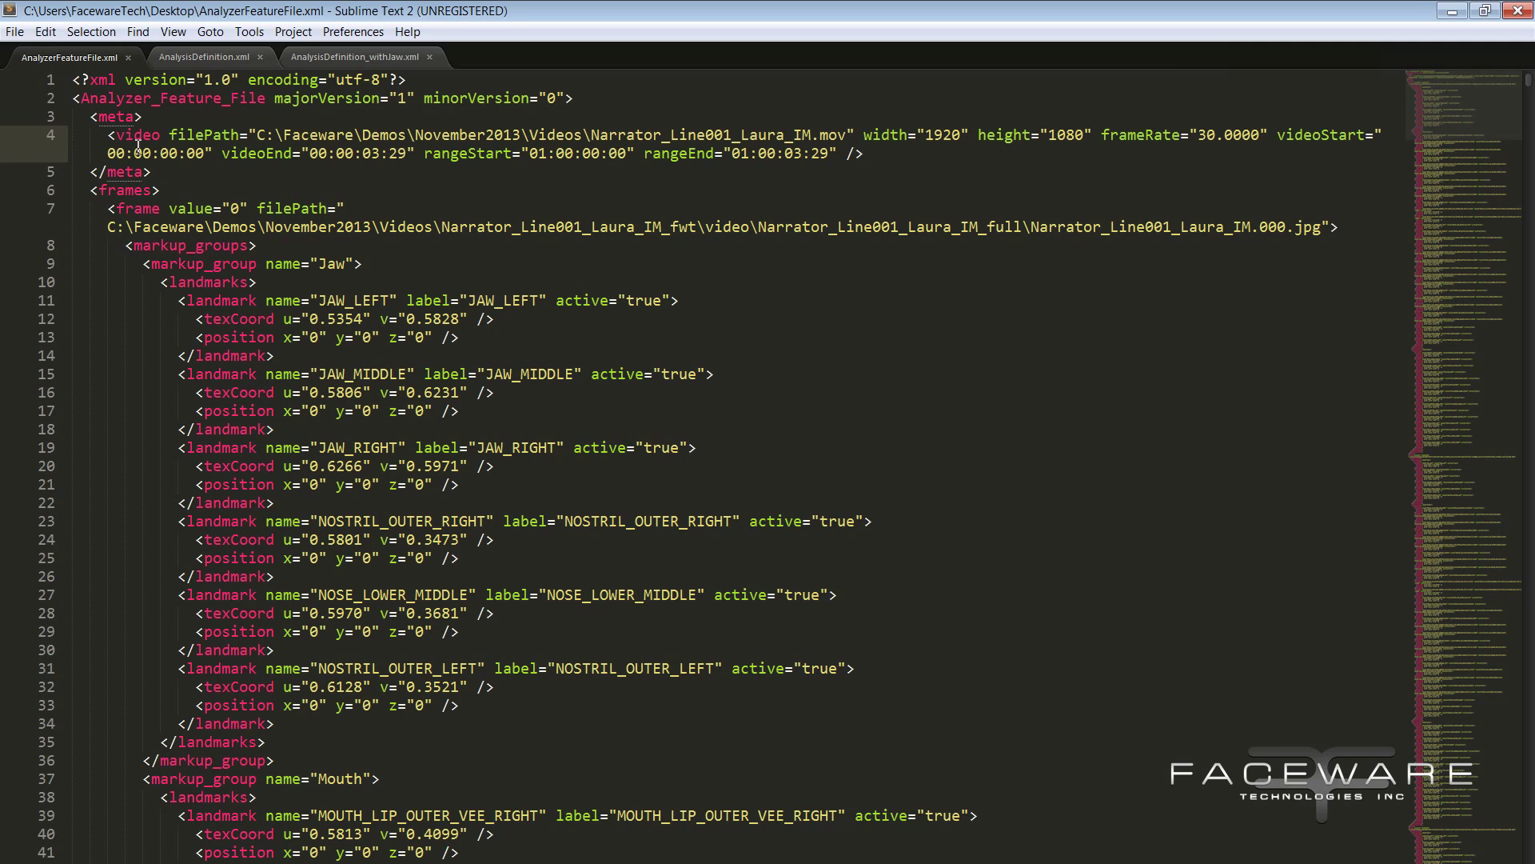
key("alt+Tab")
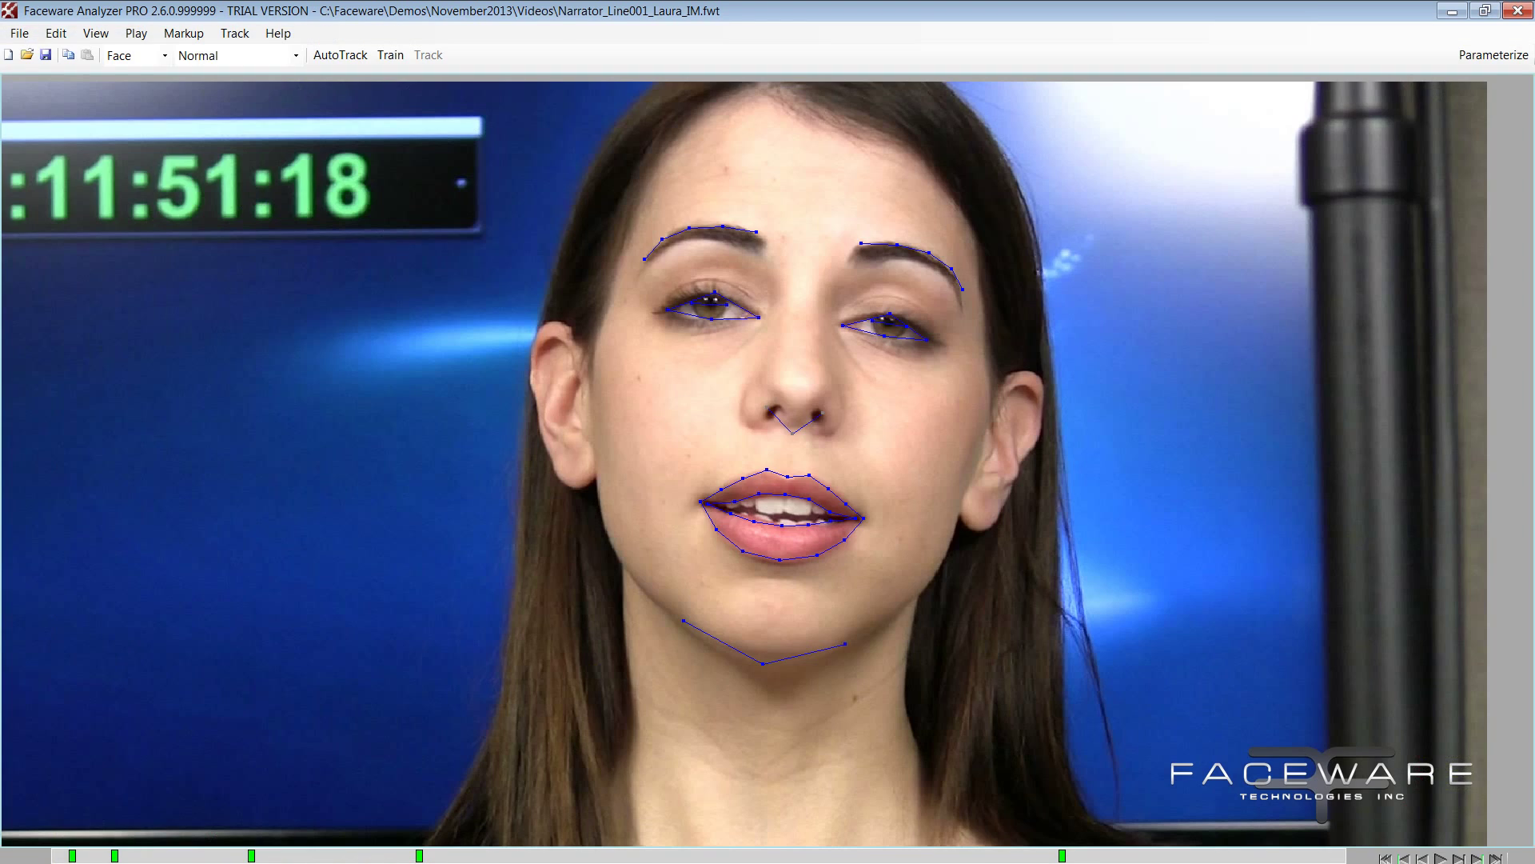
Glance at Analyzer's File menu, then switch back to AnalyzerFeatureFile.xml in Sublime Text
left_click(19, 33)
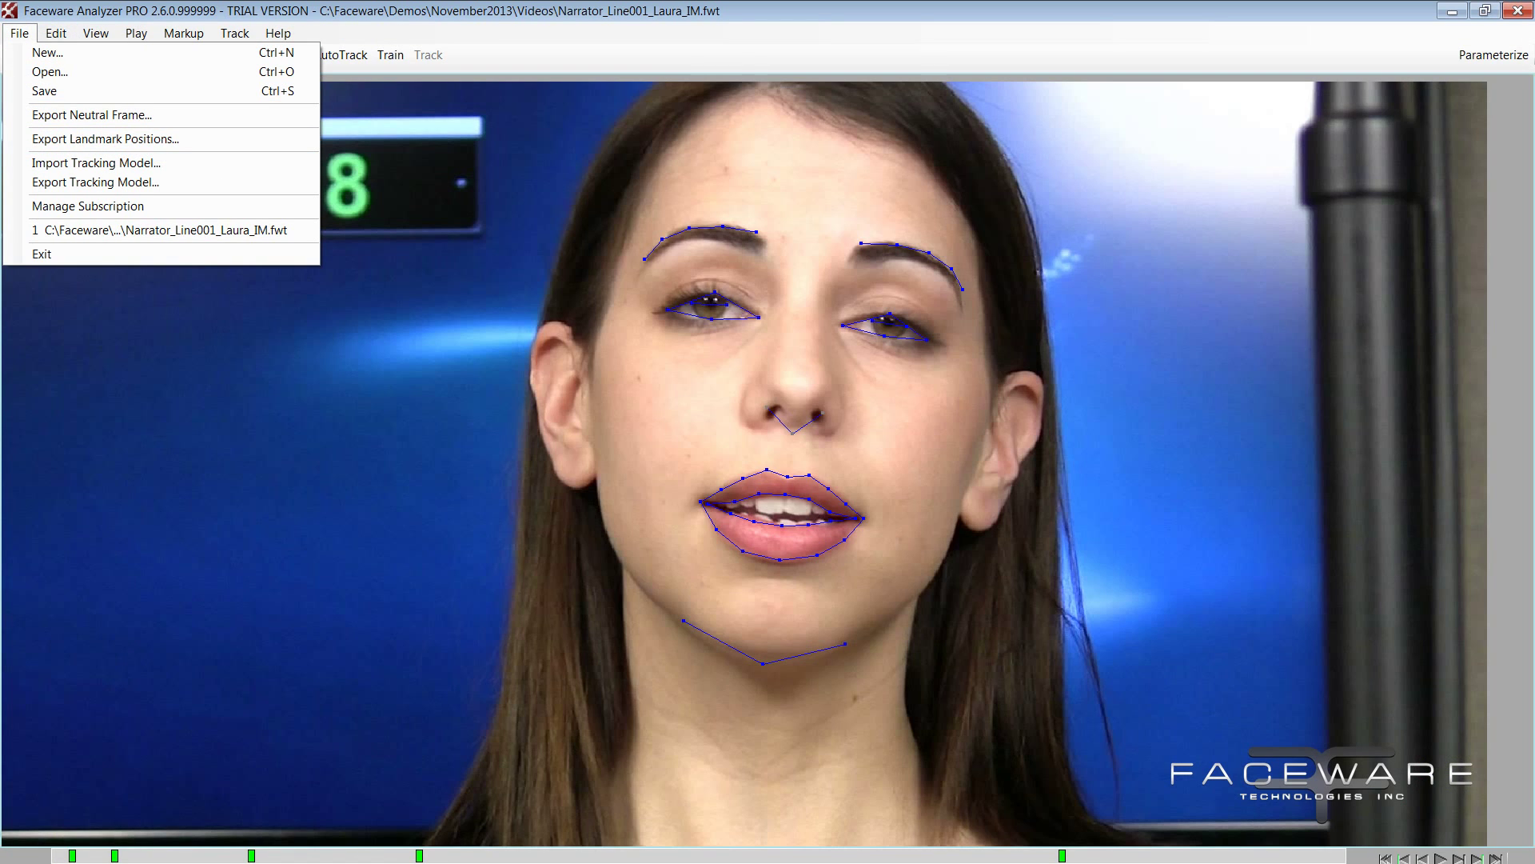
key("alt+Tab")
left_click(386, 285)
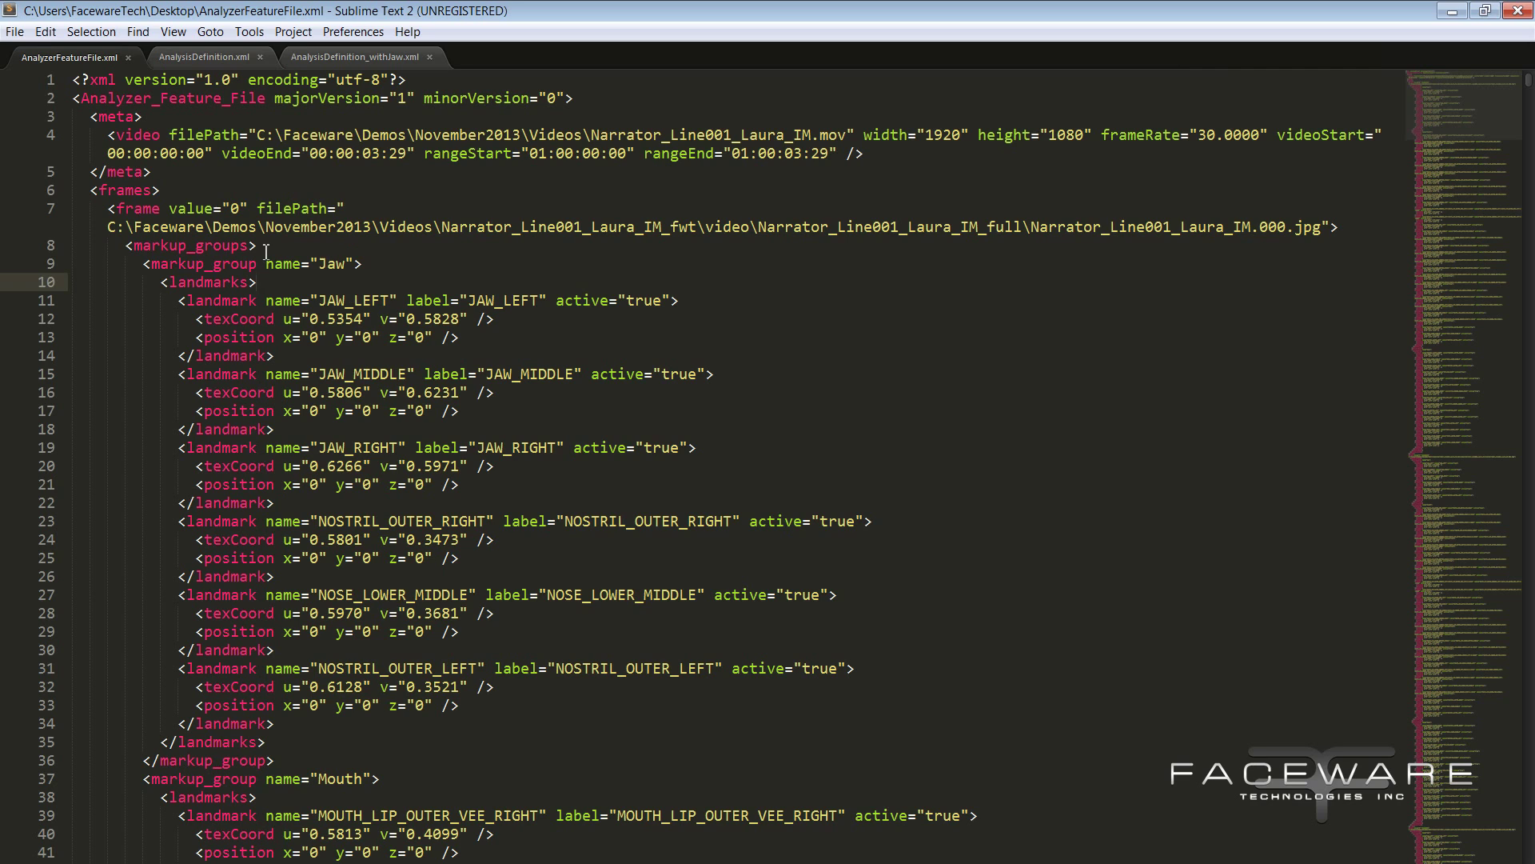
Highlight lines 9–36, the Jaw markup group with its texCoord values, then deselect
left_click_drag(143, 263, 51, 276)
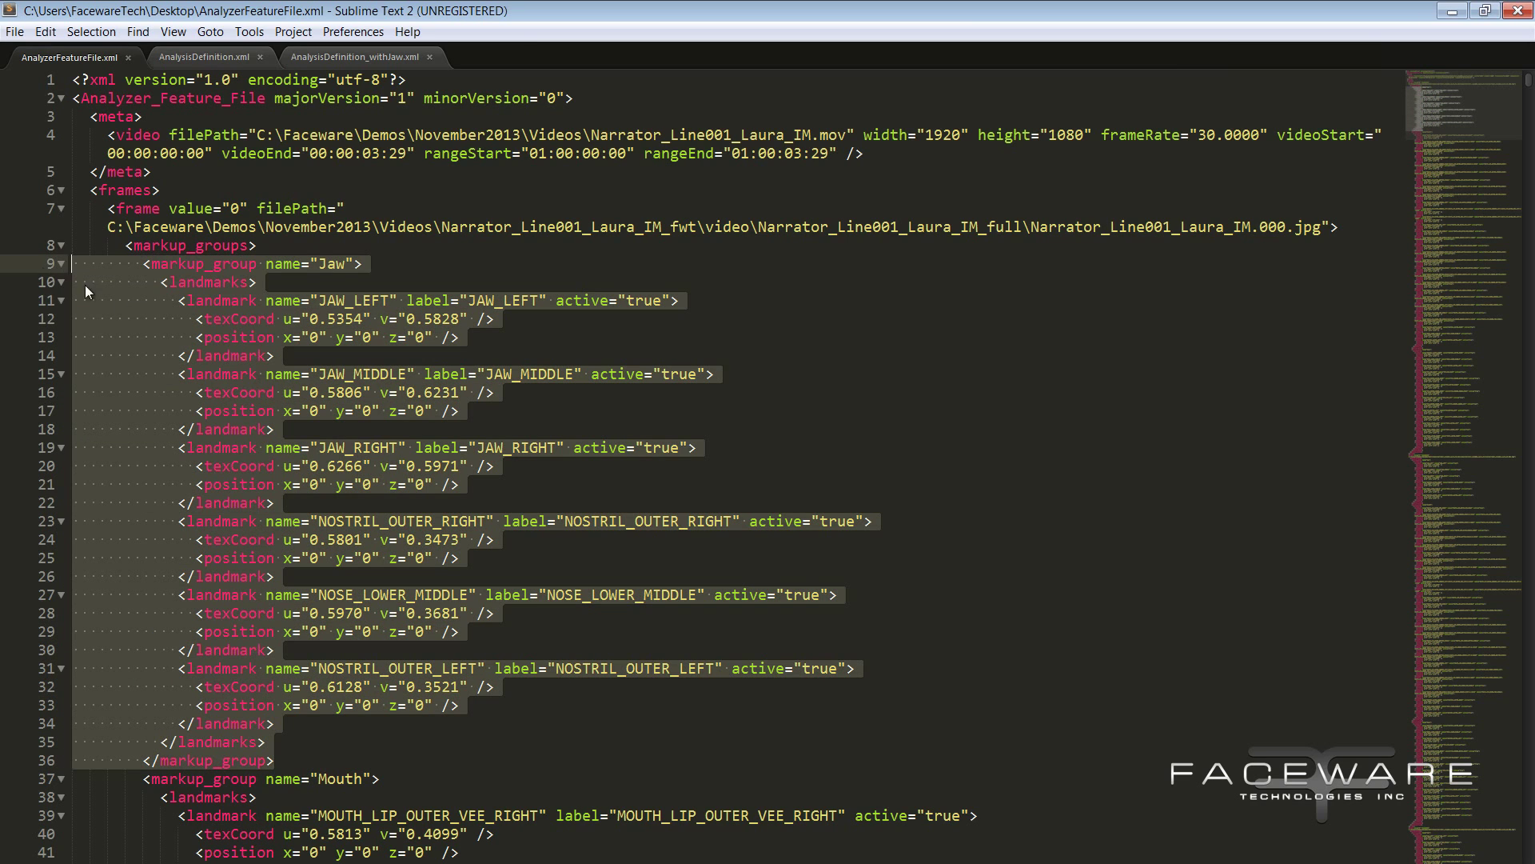
left_click(126, 304)
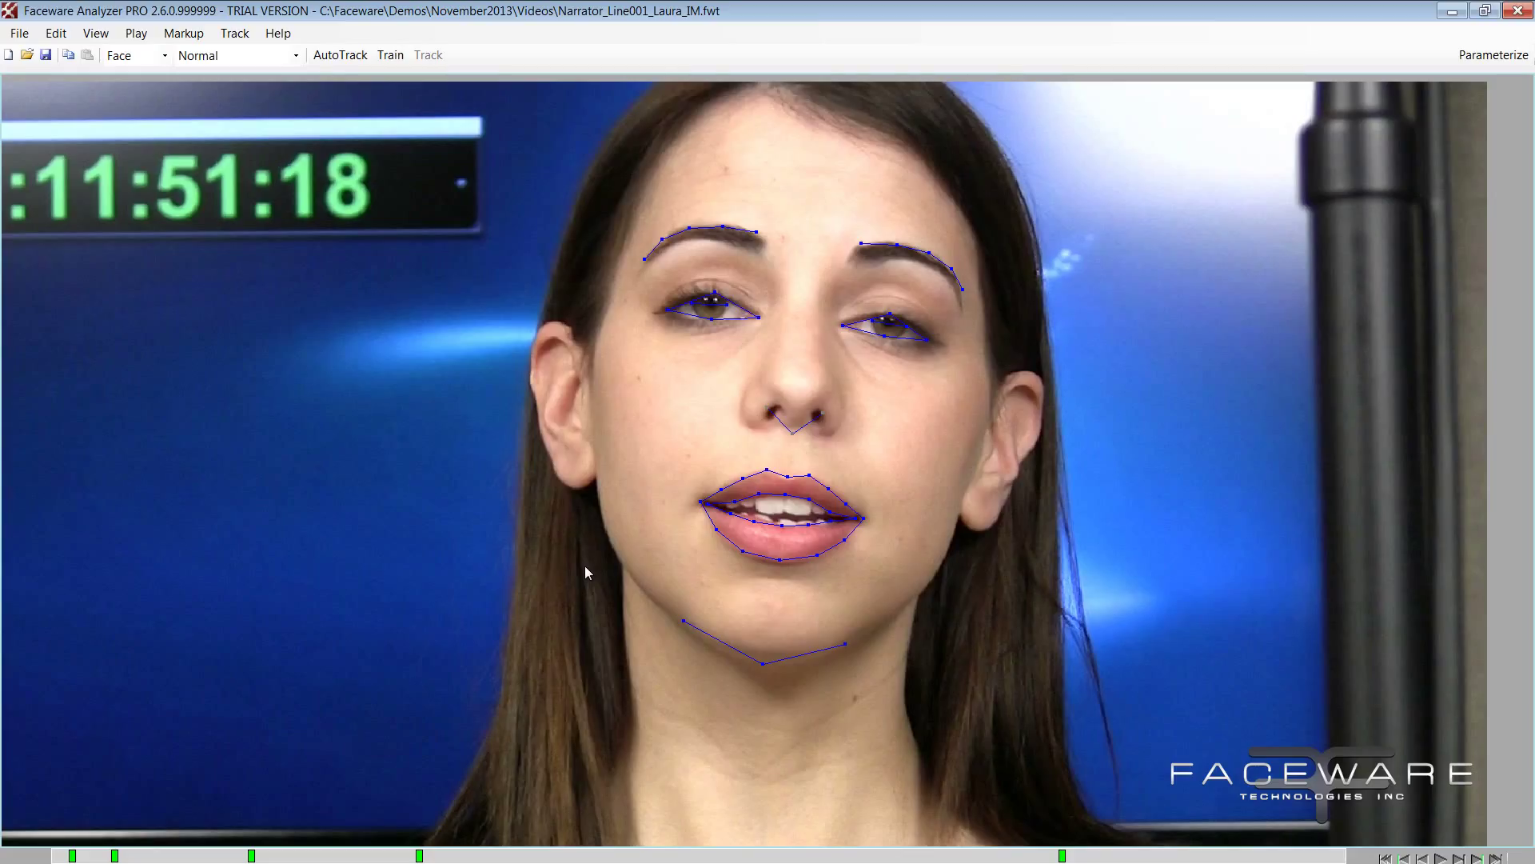
left_click(19, 33)
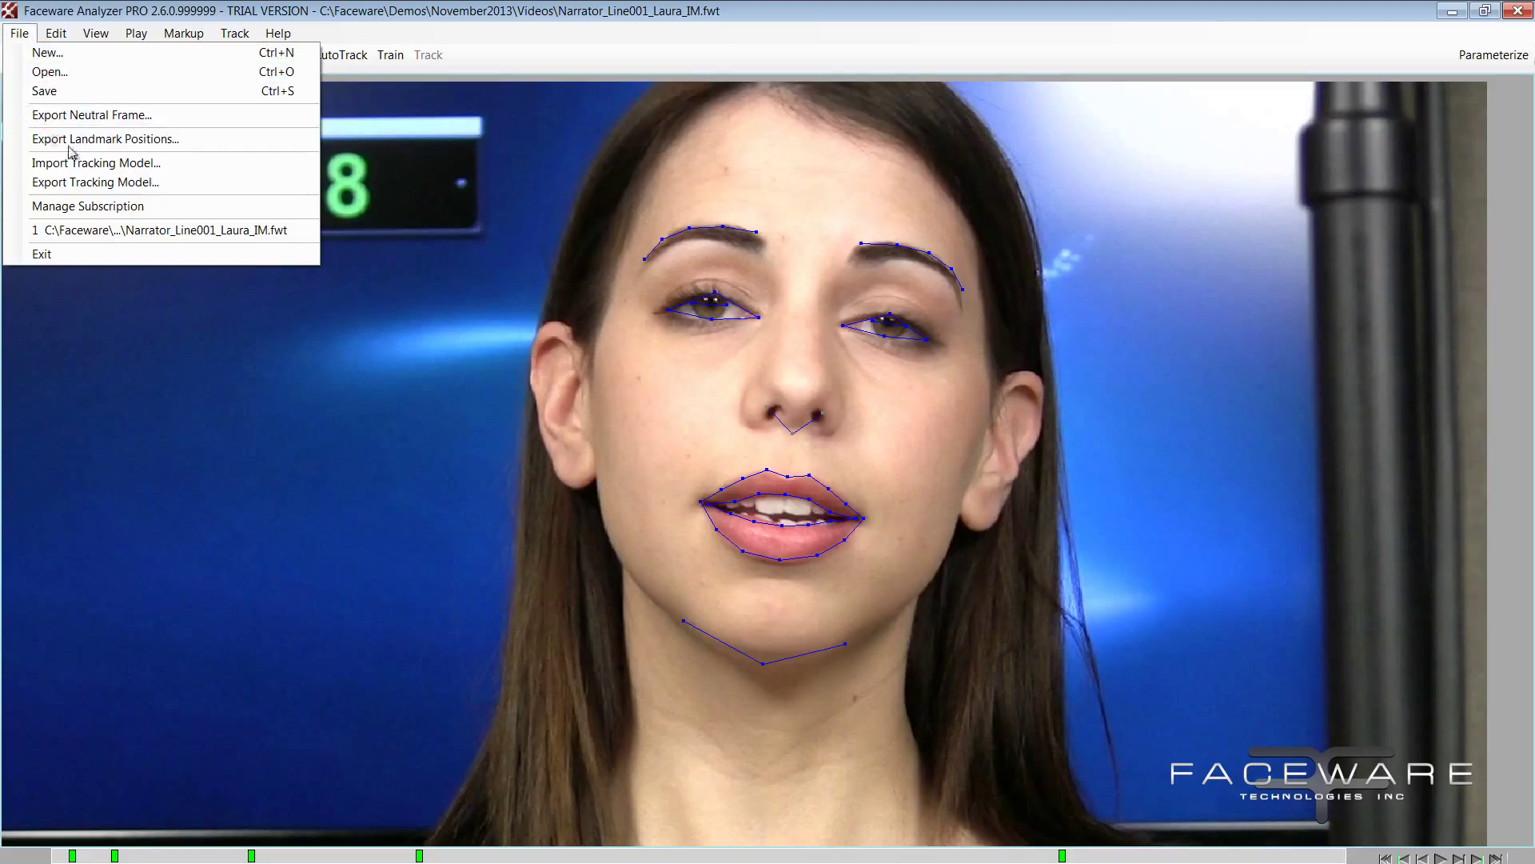
left_click(95, 33)
left_click(20, 33)
left_click(363, 400)
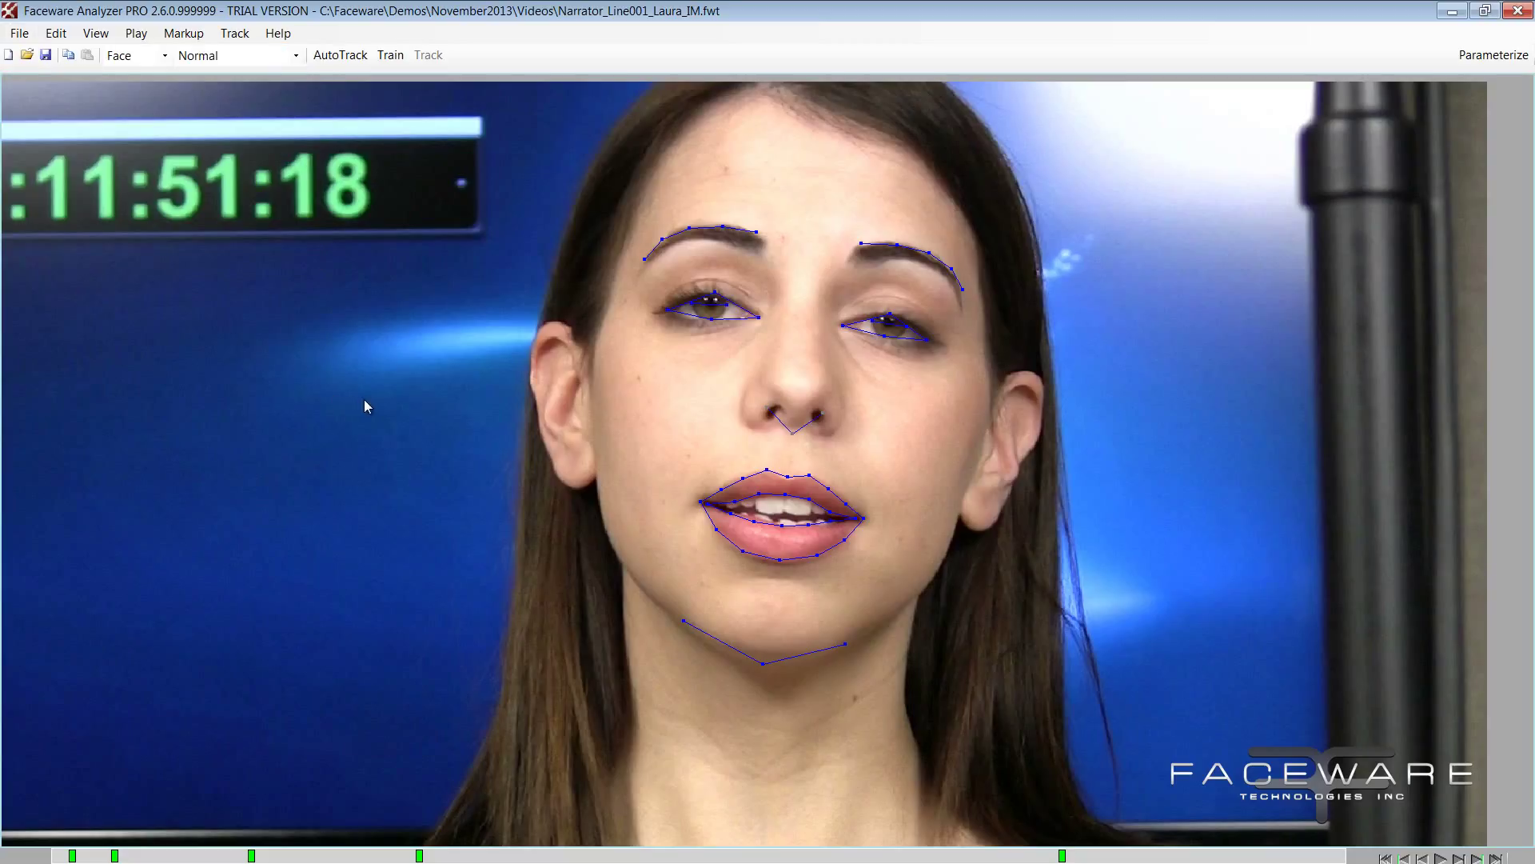